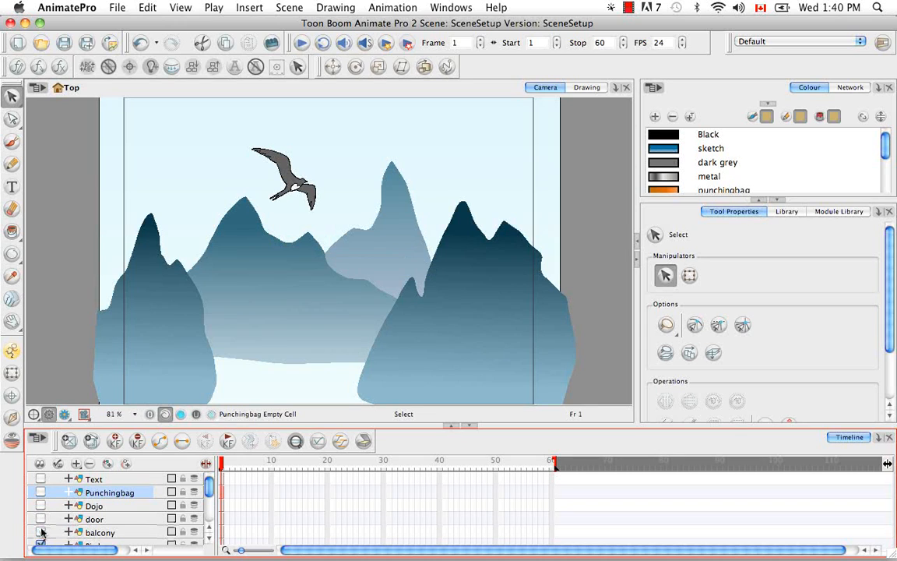
Clone the Bird layer and move the clone above and to the right of the original bird.
mouse_move(210, 489)
left_mouse_down()
mouse_move(209, 514)
mouse_move(215, 483)
left_mouse_up()
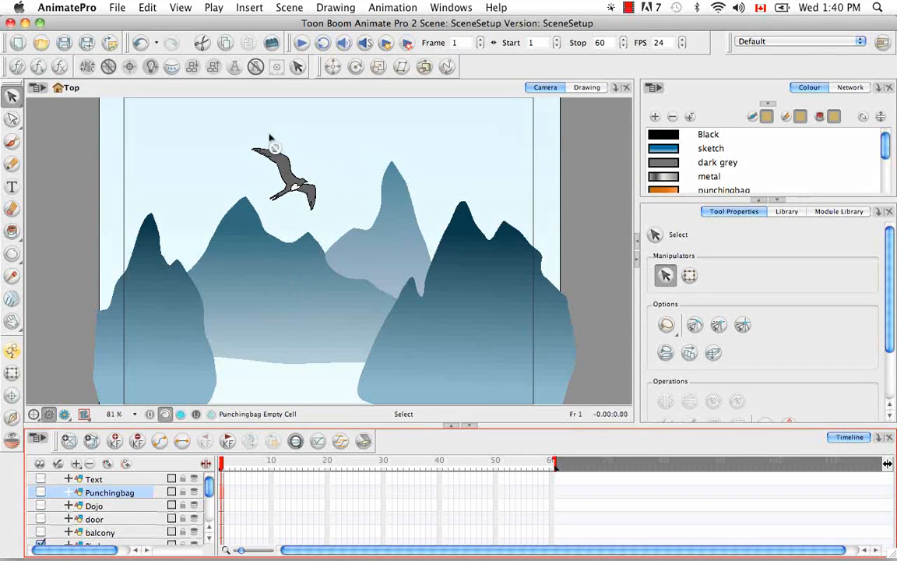
key("z")
left_click_drag(236, 125, 357, 240)
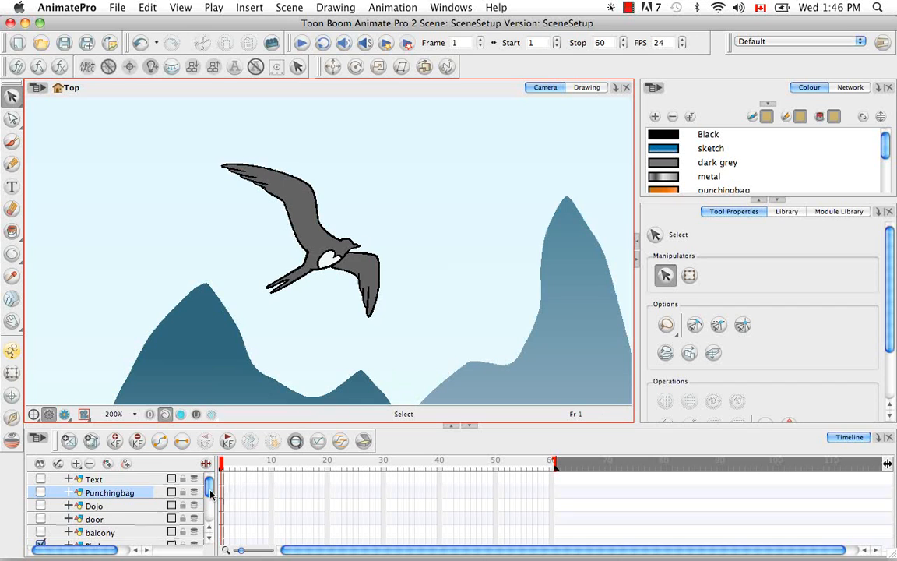
left_click_drag(209, 497, 207, 510)
left_click(122, 486)
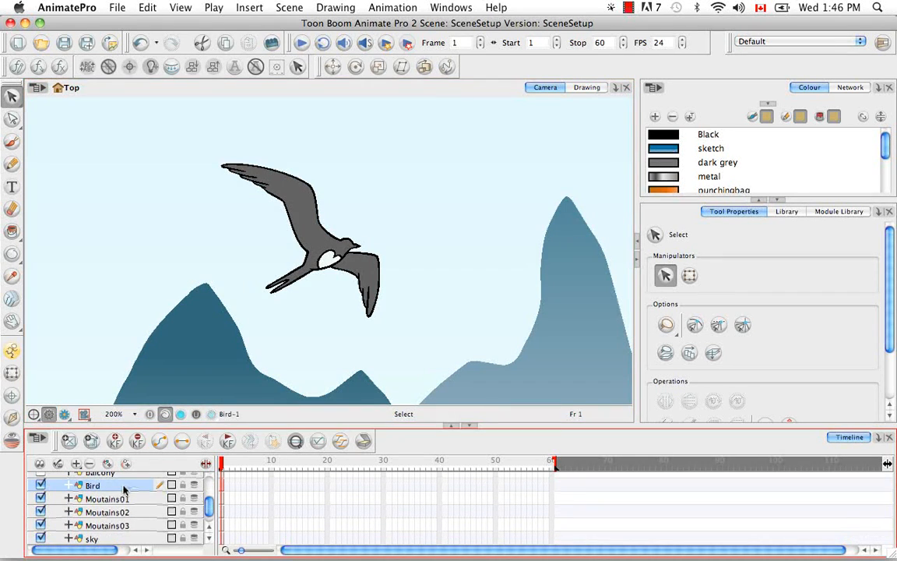
left_click(12, 372)
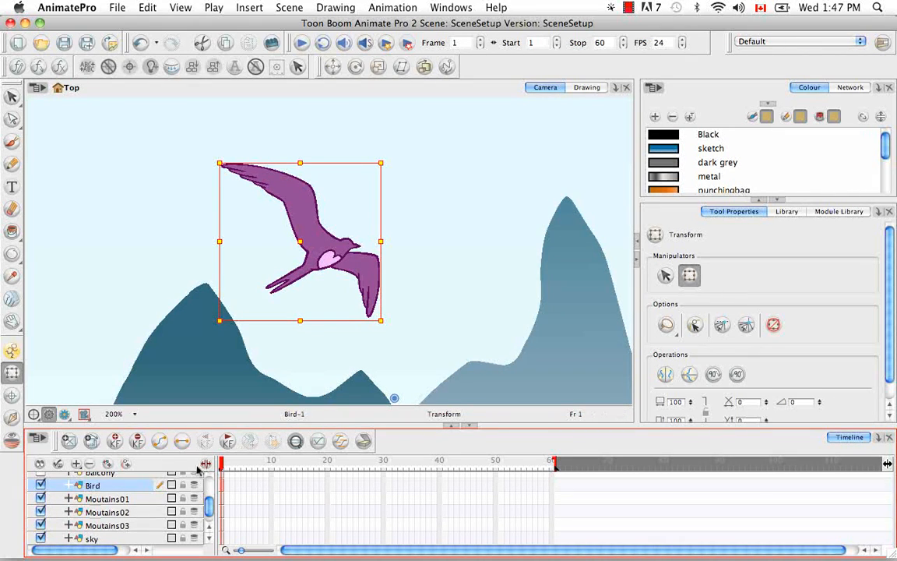
right_click(126, 488)
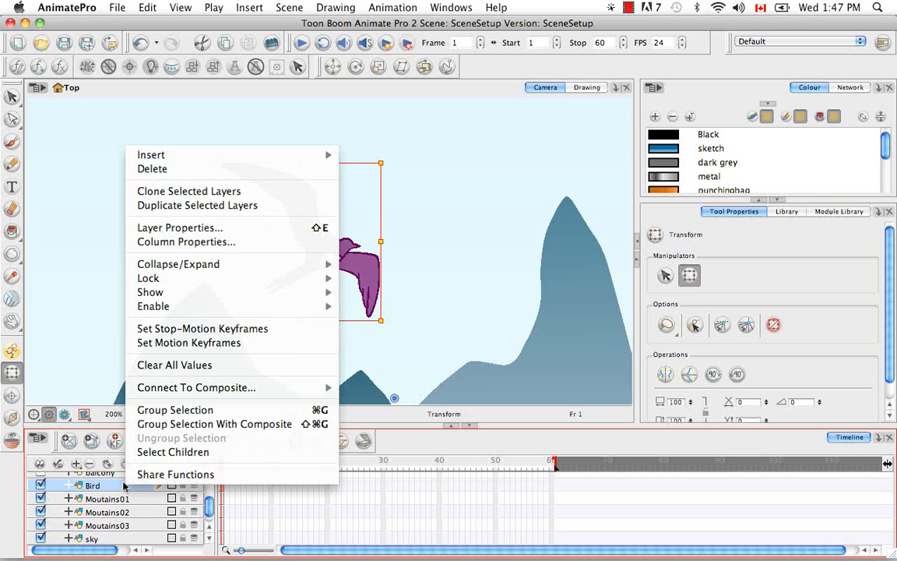
left_click(297, 196)
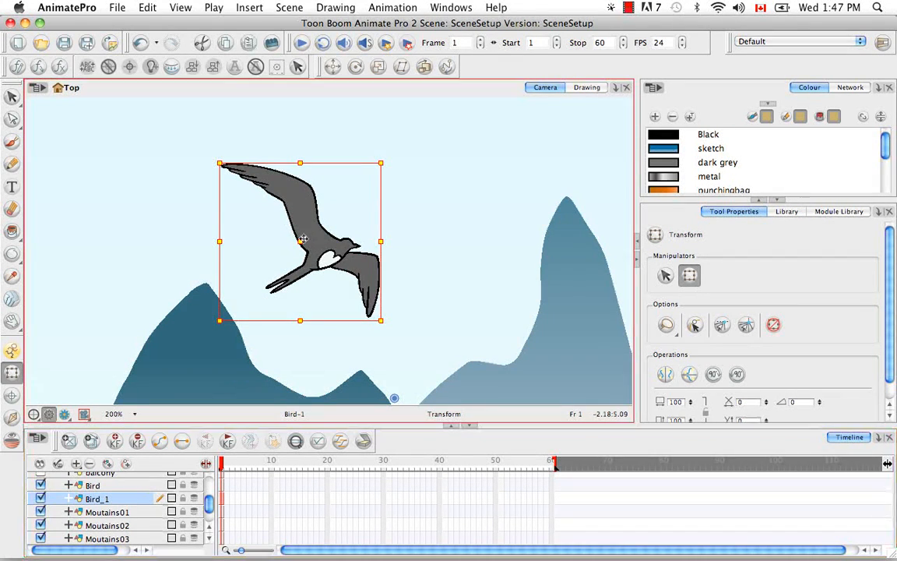
left_click_drag(300, 232, 442, 198)
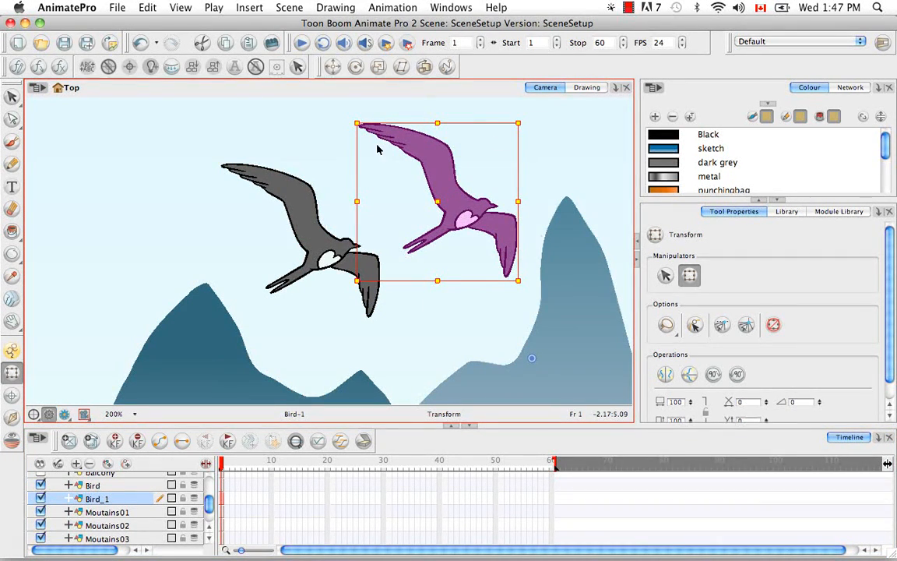
Clone the original Bird layer again and move this clone above and to the left of the original bird.
left_click(111, 487)
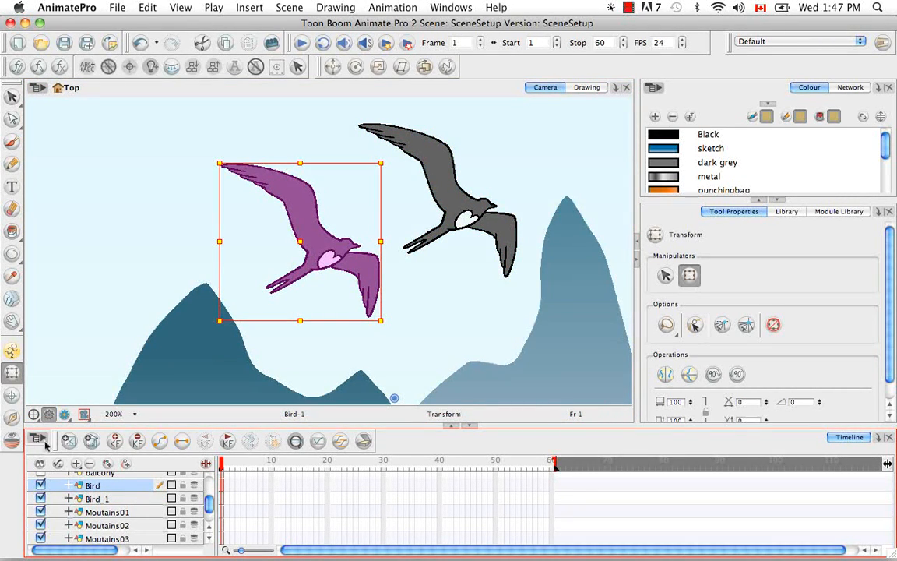
left_click(45, 440)
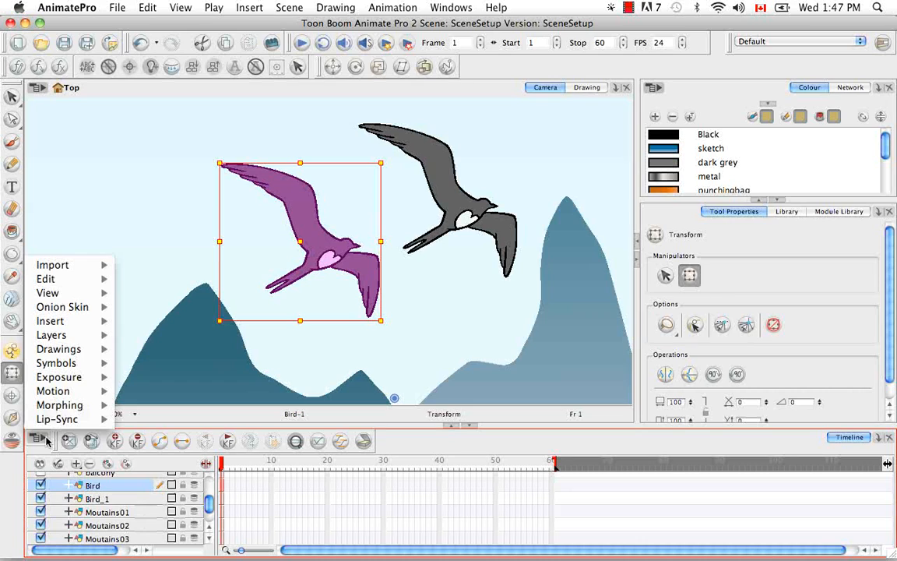
mouse_move(65, 339)
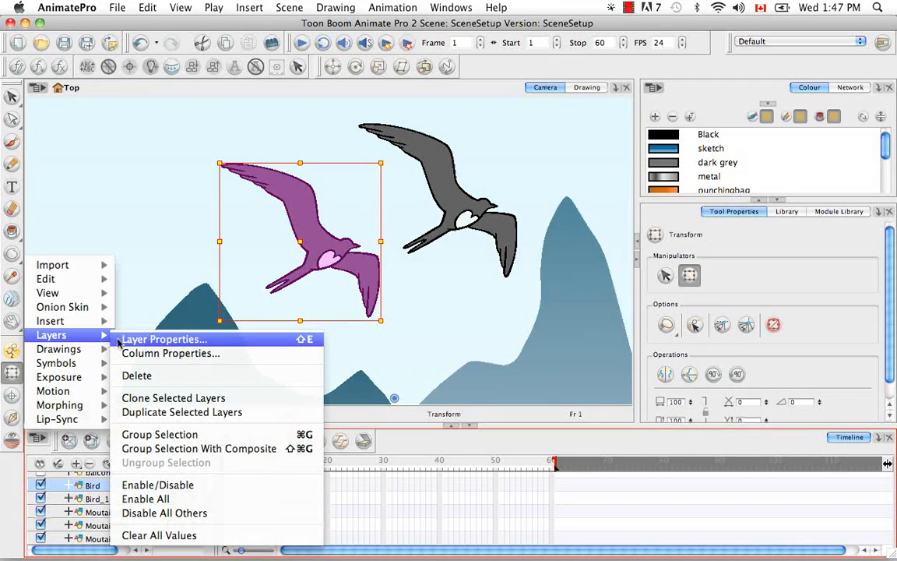
left_click(221, 399)
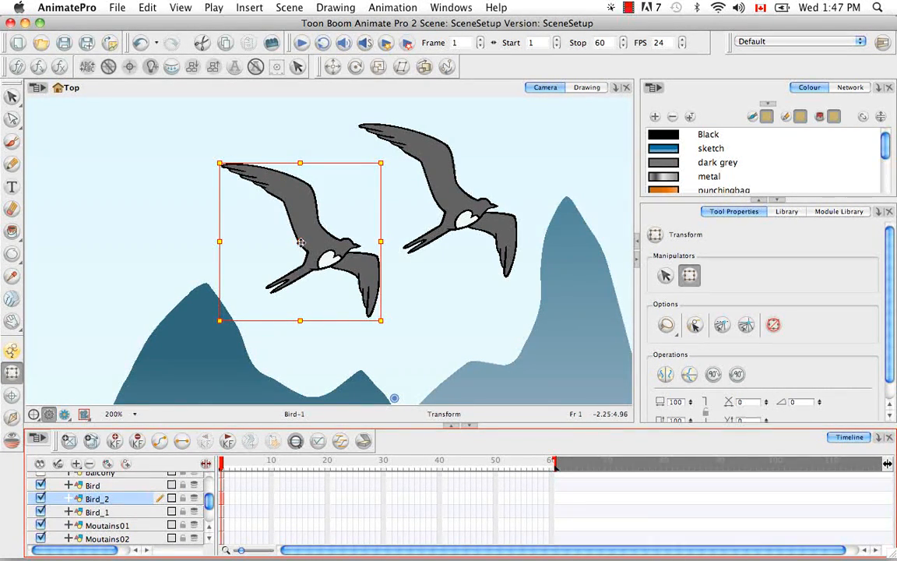
mouse_move(301, 242)
left_mouse_down()
mouse_move(295, 231)
mouse_move(176, 193)
mouse_move(149, 203)
left_mouse_up()
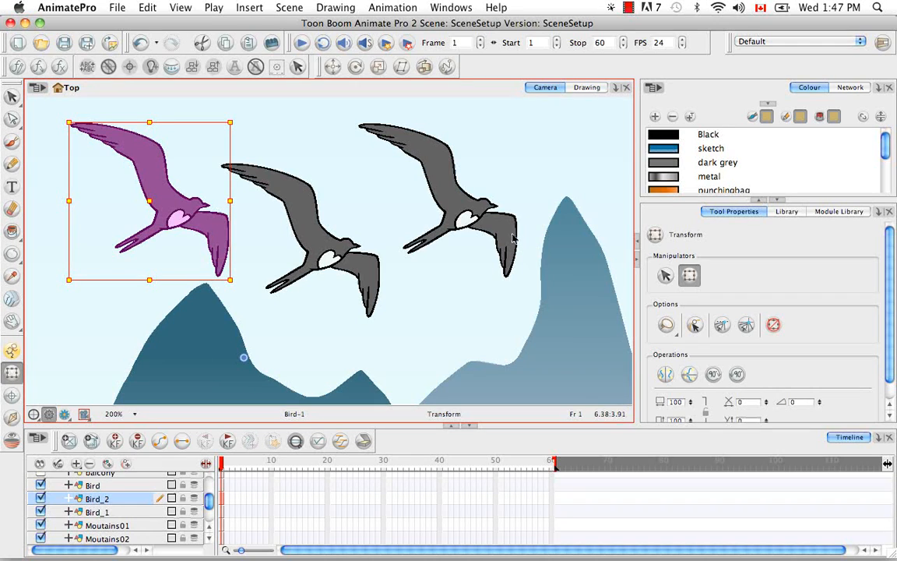
Display the scene's network in an enlarged view and spread the Bird and Bird_1 modules apart.
left_click(851, 88)
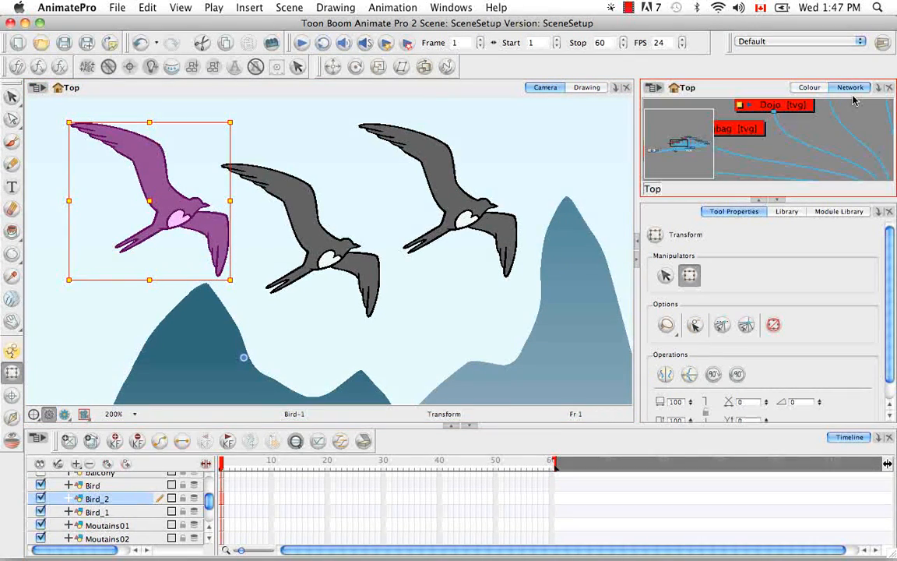
left_click(776, 200)
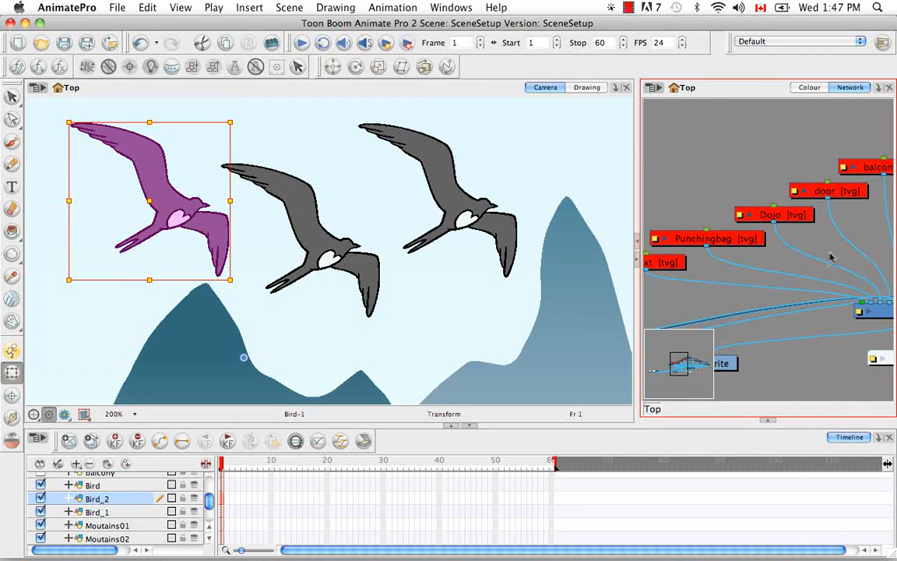
key("space")
left_click_drag(797, 270, 687, 271)
mouse_move(796, 265)
left_mouse_down()
mouse_move(685, 265)
mouse_move(689, 254)
mouse_move(763, 250)
mouse_move(809, 259)
mouse_move(788, 265)
left_mouse_up()
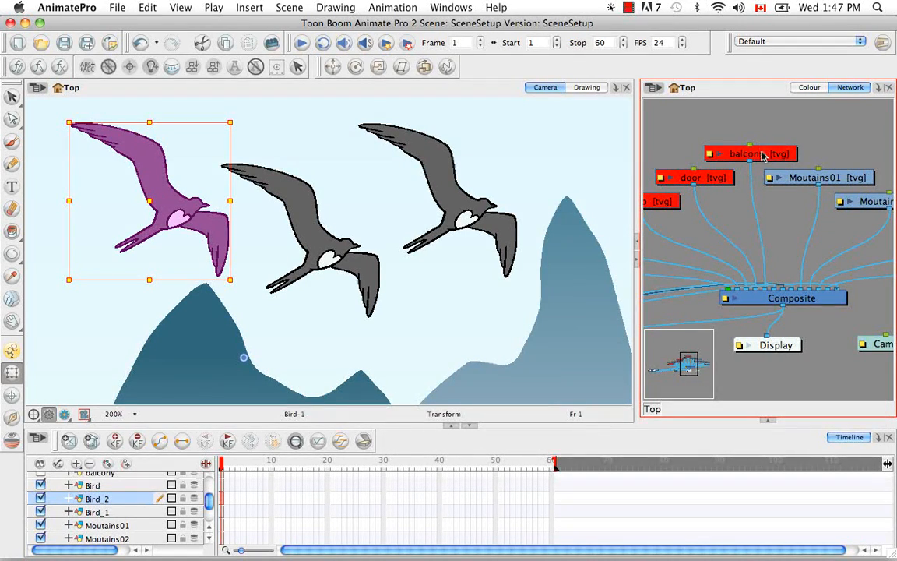
key("o")
left_click_drag(823, 249, 777, 291)
left_click_drag(815, 247, 708, 261)
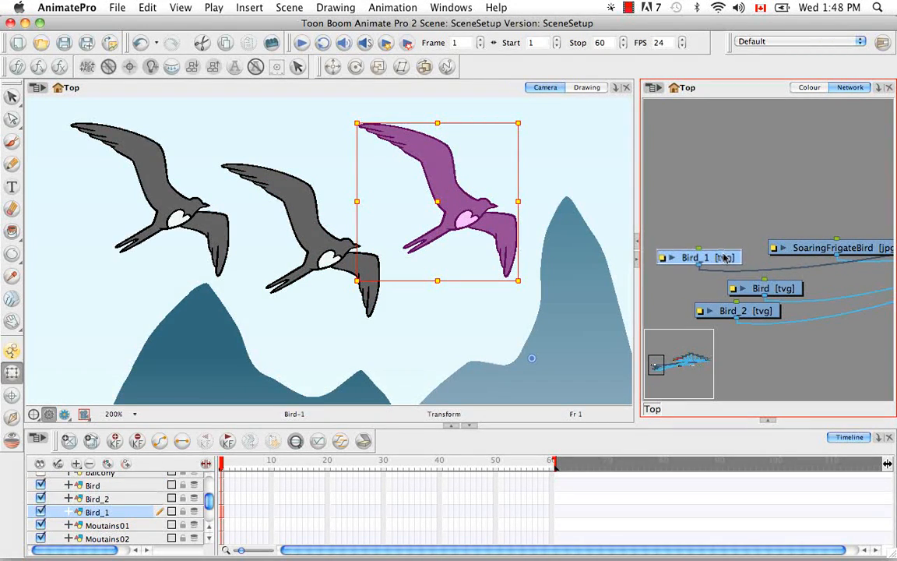
Clone the original Bird module within the network.
left_click(785, 293)
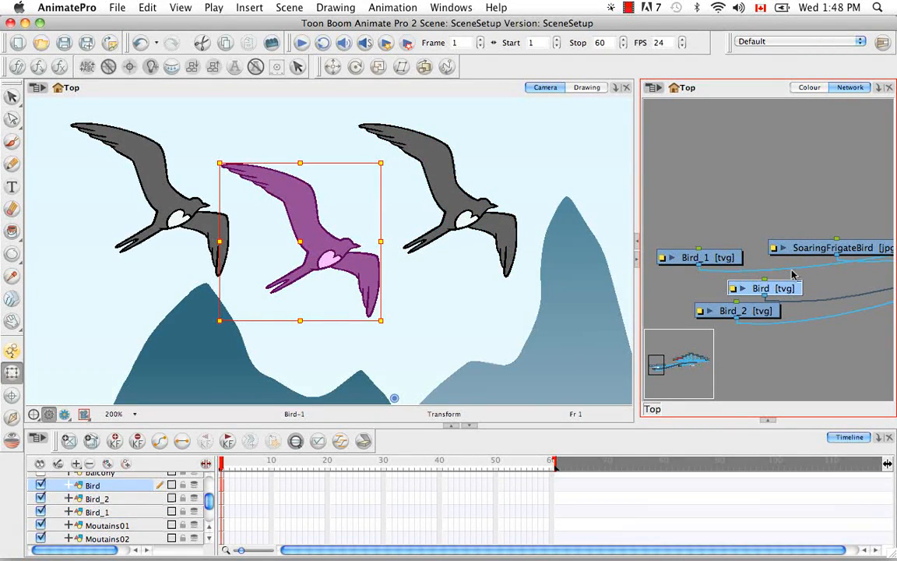
left_click(657, 91)
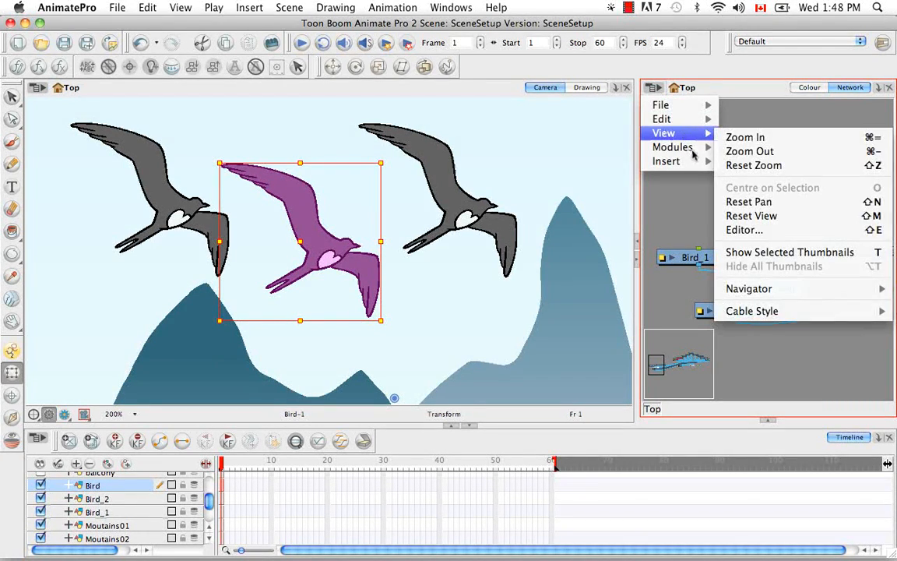
mouse_move(695, 156)
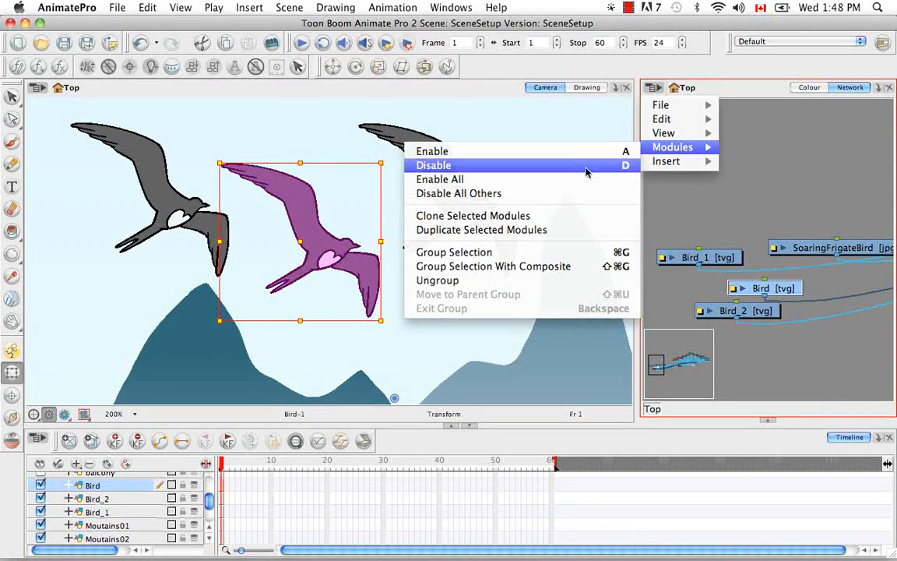
left_click(556, 224)
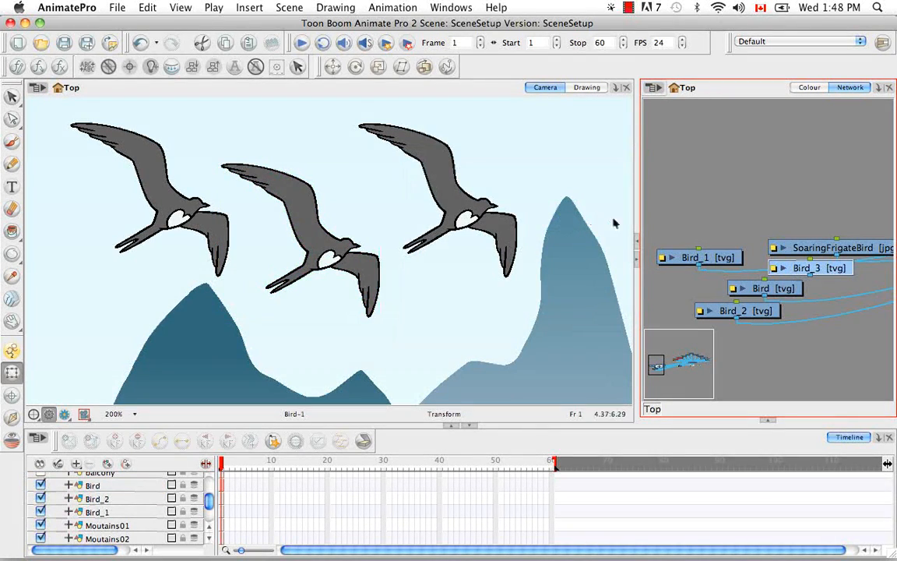
Move the unconnected Bird_3 module below the sky module and connect its output to the Composite module.
left_click_drag(813, 272, 798, 370)
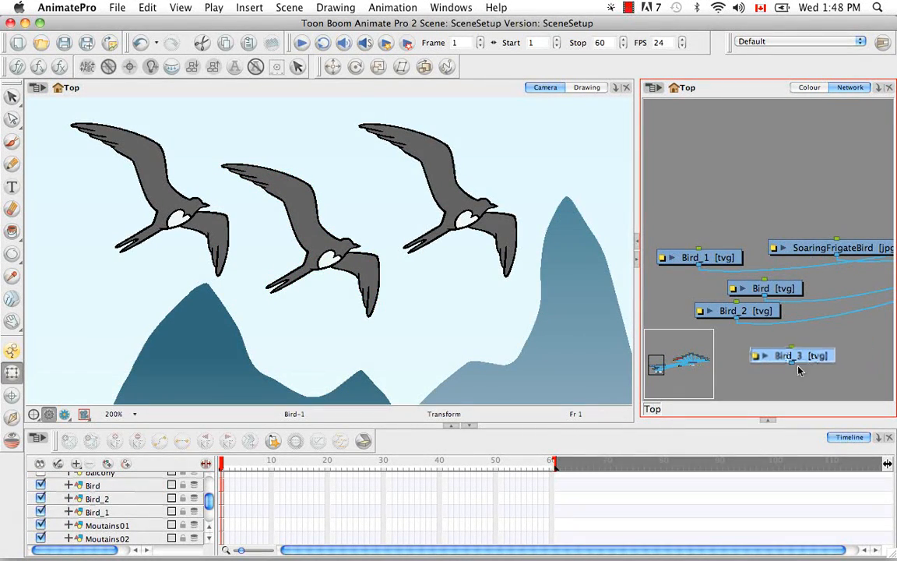
left_click_drag(842, 312, 725, 242)
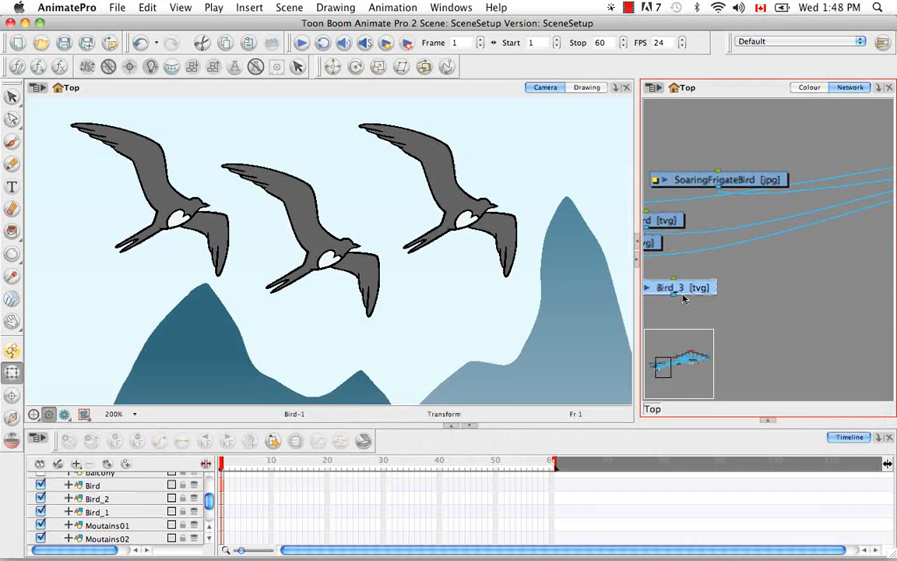
key("super+minus")
key("super+minus")
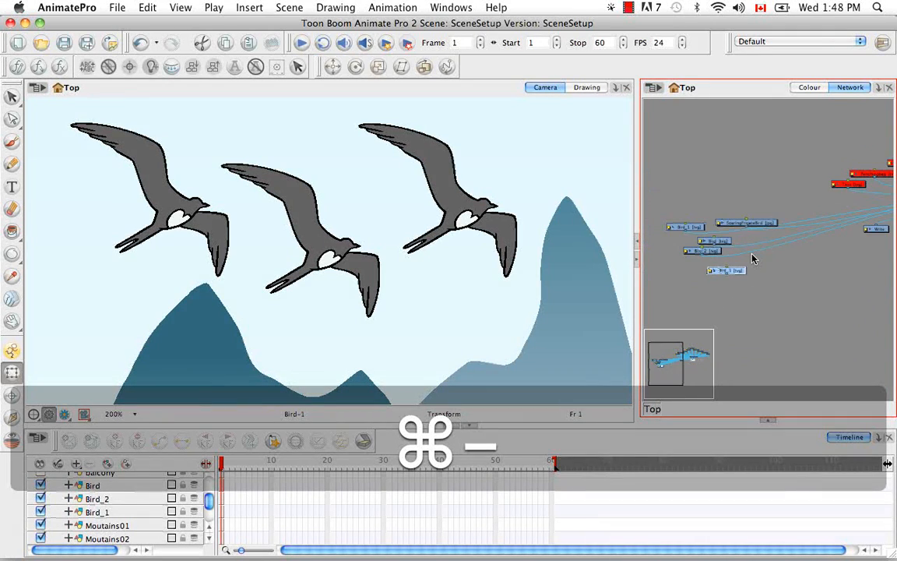
left_click_drag(753, 260, 683, 289)
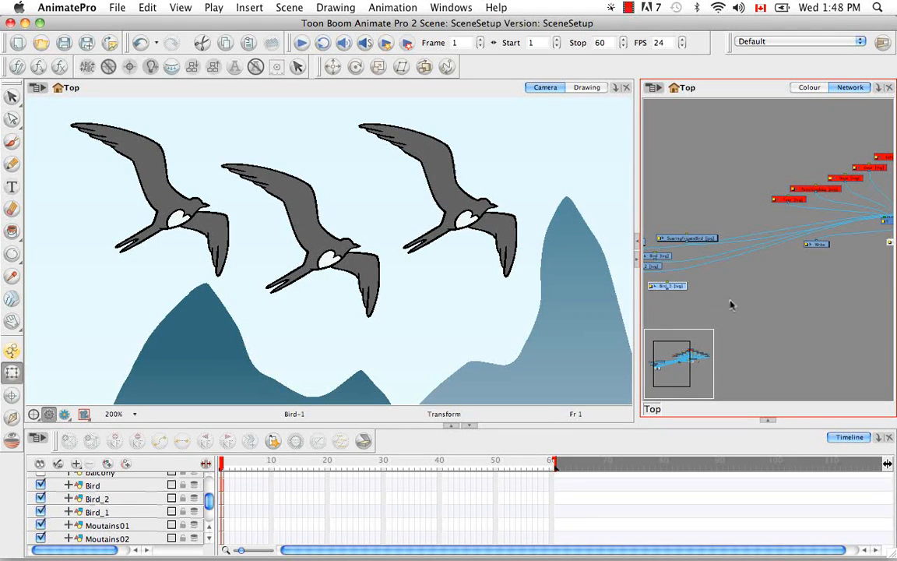
key("super+minus")
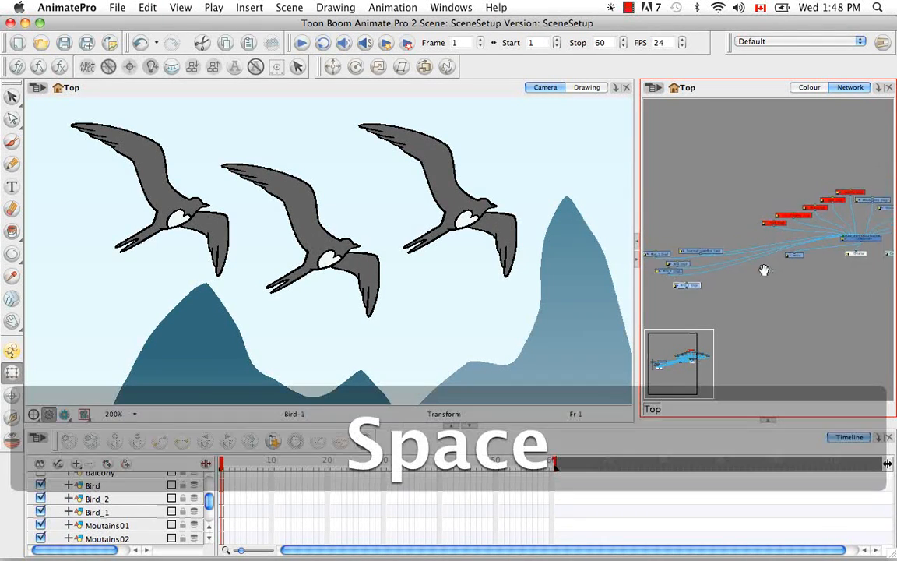
left_click_drag(764, 270, 887, 256)
key("super+equal")
key("super+equal")
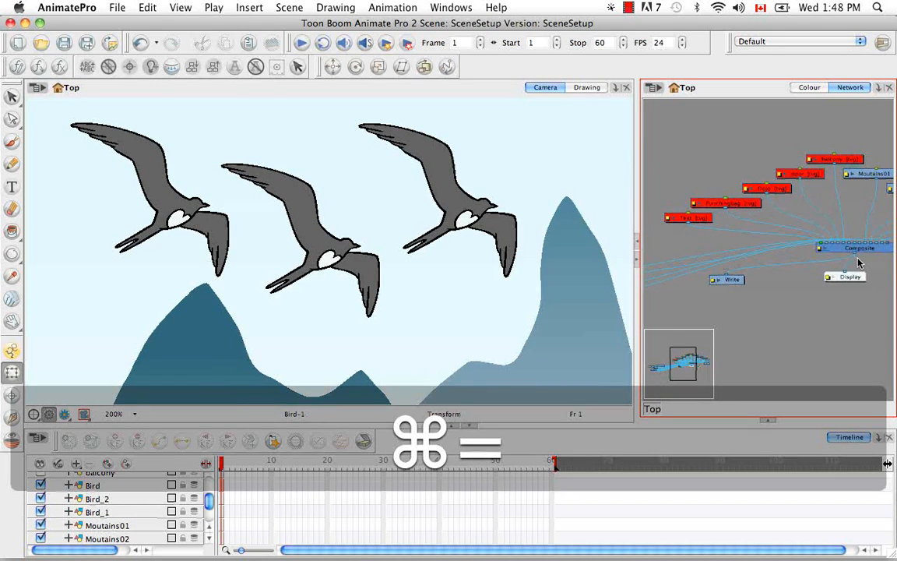
key("space")
left_click_drag(752, 262, 577, 281)
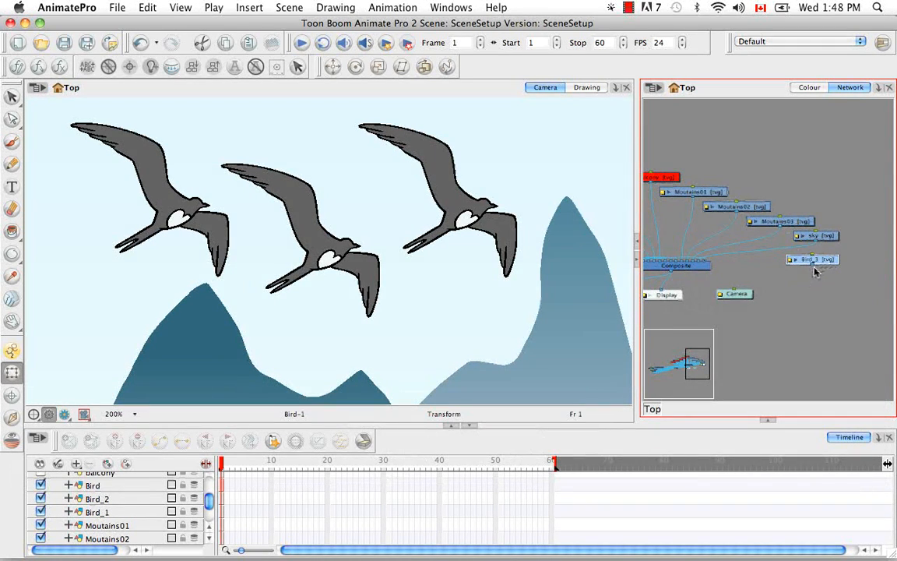
left_click_drag(779, 274, 703, 263)
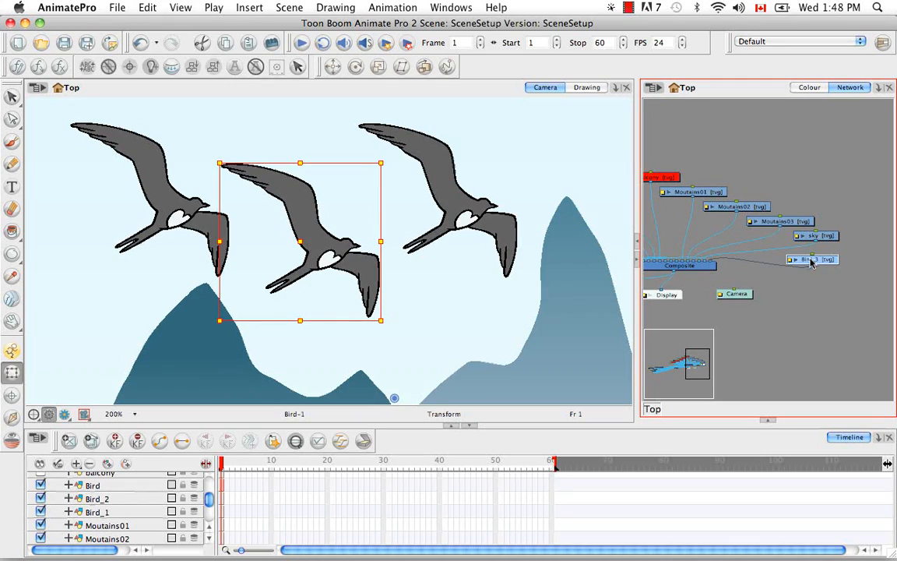
Select all modules in the network and arrange them with automatic network ordering.
key("space")
left_click_drag(760, 301, 785, 262)
key("super+minus")
key("super+minus")
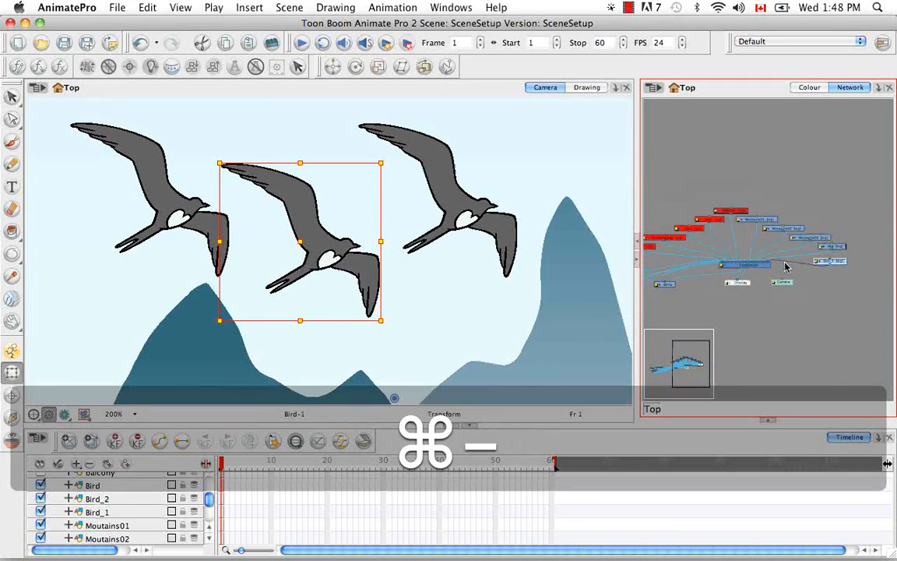
key("super+minus")
key("super+minus")
key("space")
left_click_drag(785, 264, 810, 256)
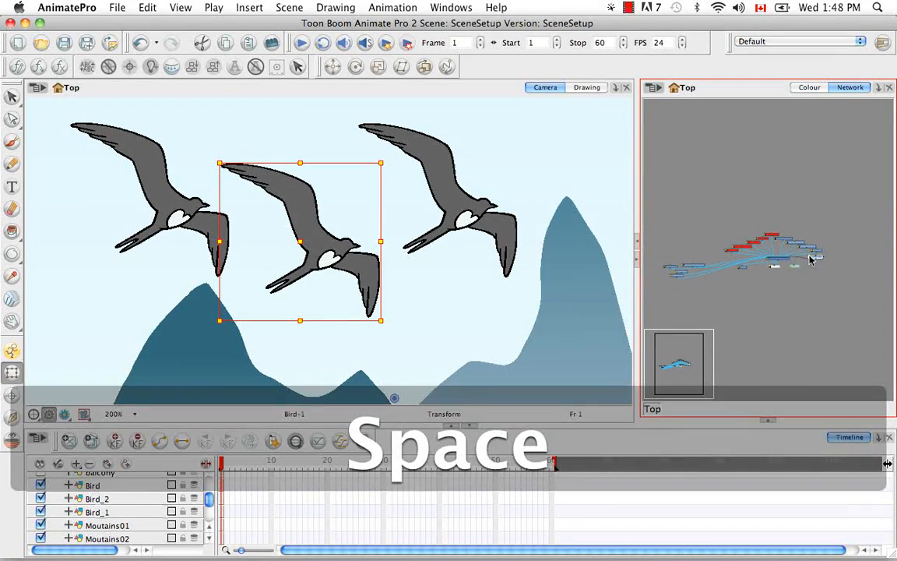
key("super+a")
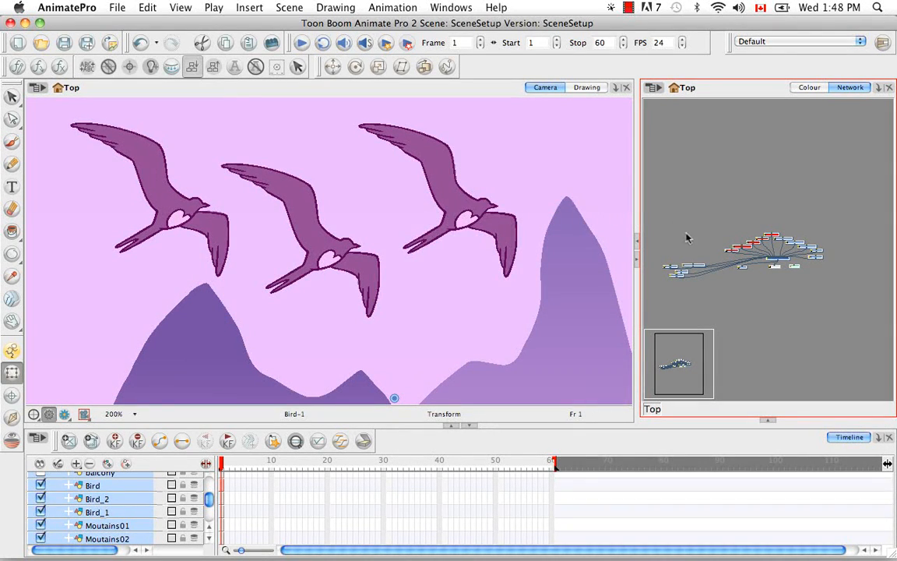
left_click(414, 309)
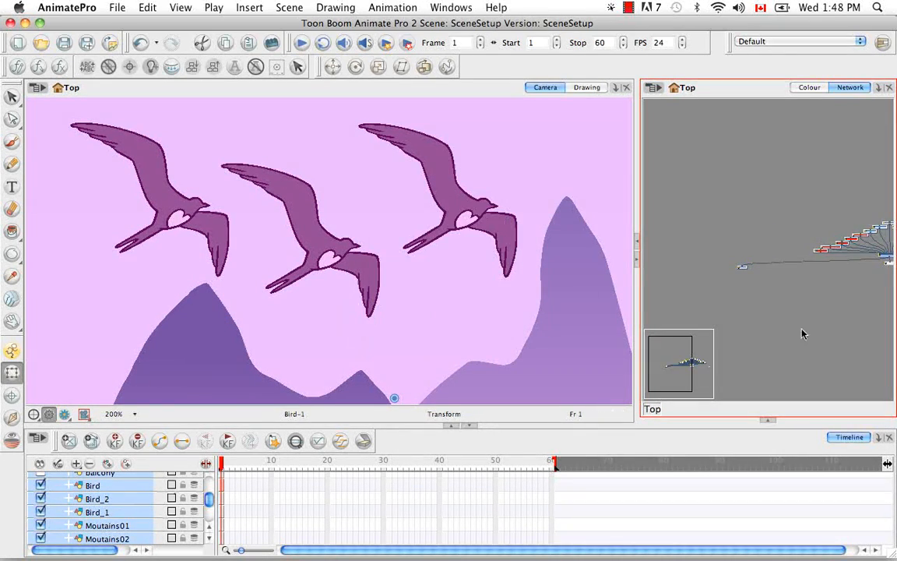
Move the Write and Camera modules close to the Composite, one on each side of the Display module.
left_click(732, 296)
left_click_drag(745, 269, 849, 270)
left_click(822, 286)
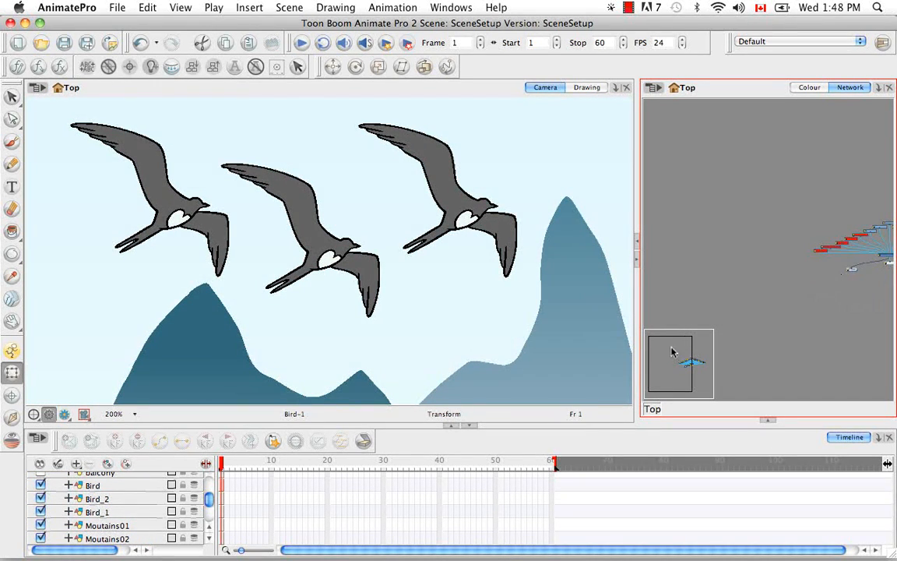
left_click_drag(684, 347, 732, 337)
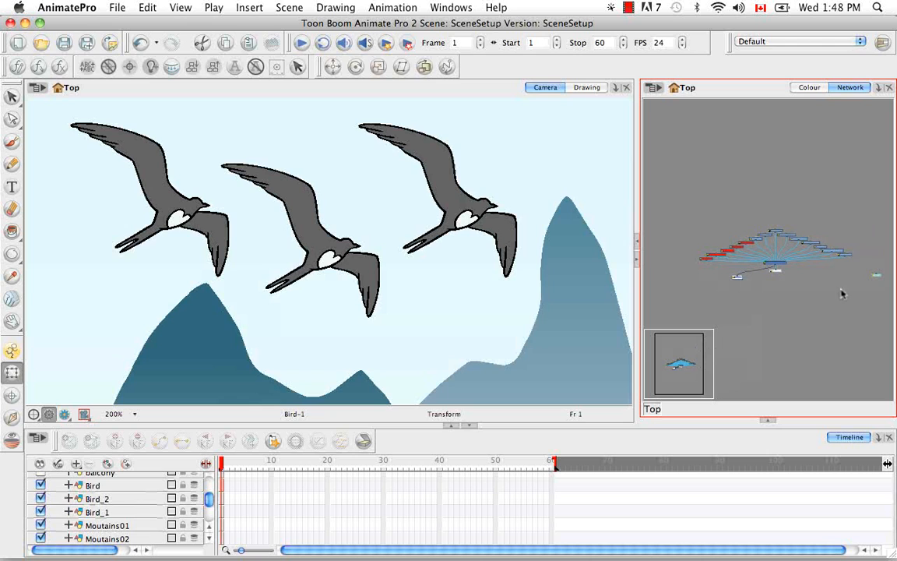
left_click_drag(877, 279, 797, 278)
left_click(821, 302)
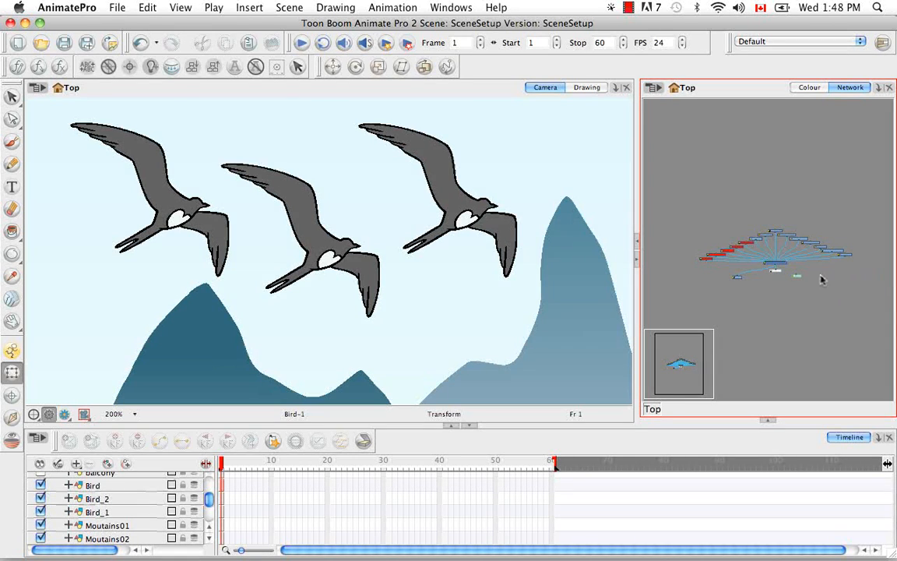
Move the Bird_3 layer from the end of the Timeline layer list to directly below Bird_2.
key("super+equal")
key("super+equal")
key("super+equal")
key("super+equal")
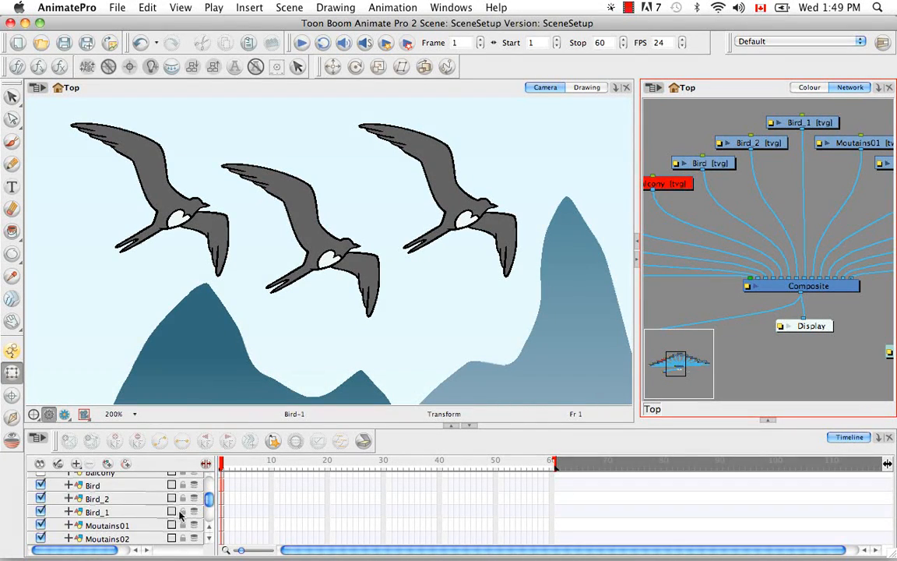
scroll(210, 498, "up", 5)
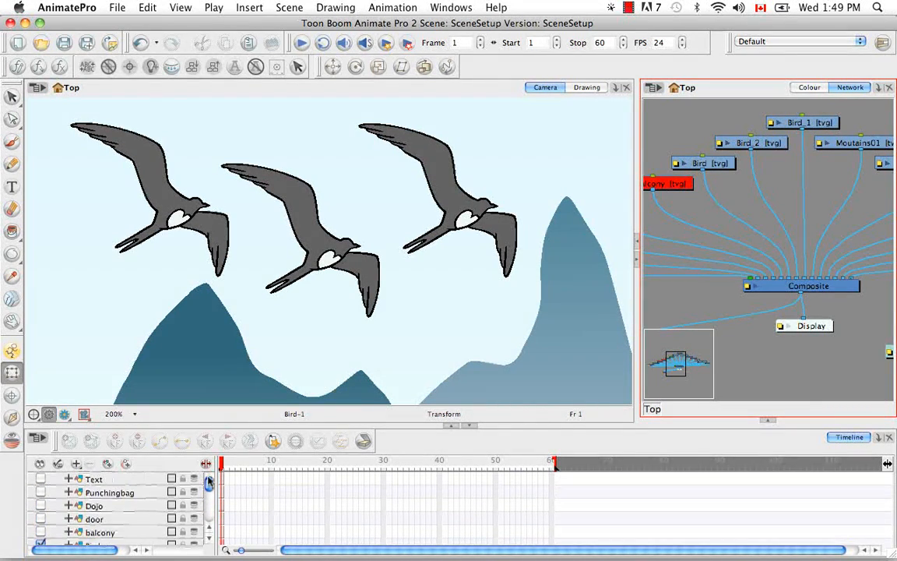
scroll(209, 500, "down", 2)
scroll(208, 501, "down", 5)
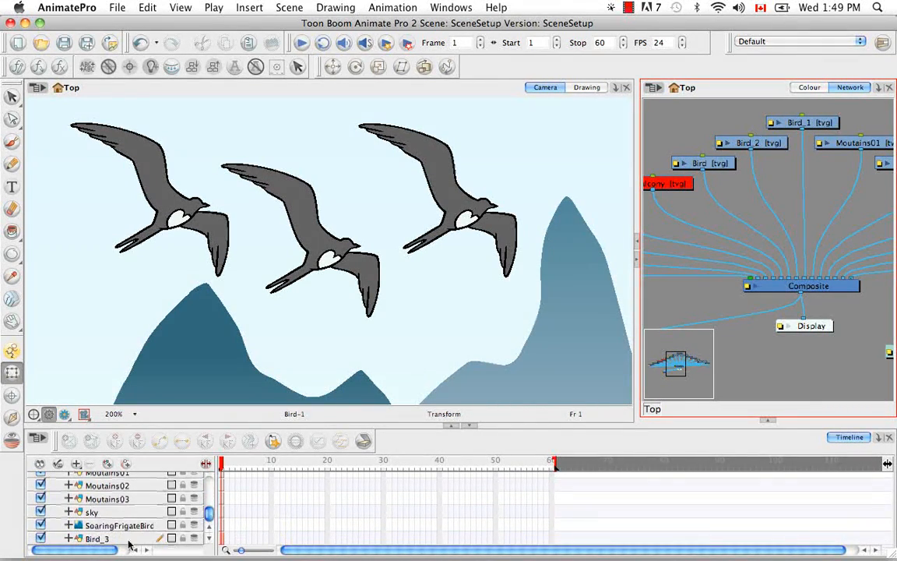
left_click(122, 536)
scroll(123, 536, "up", 5)
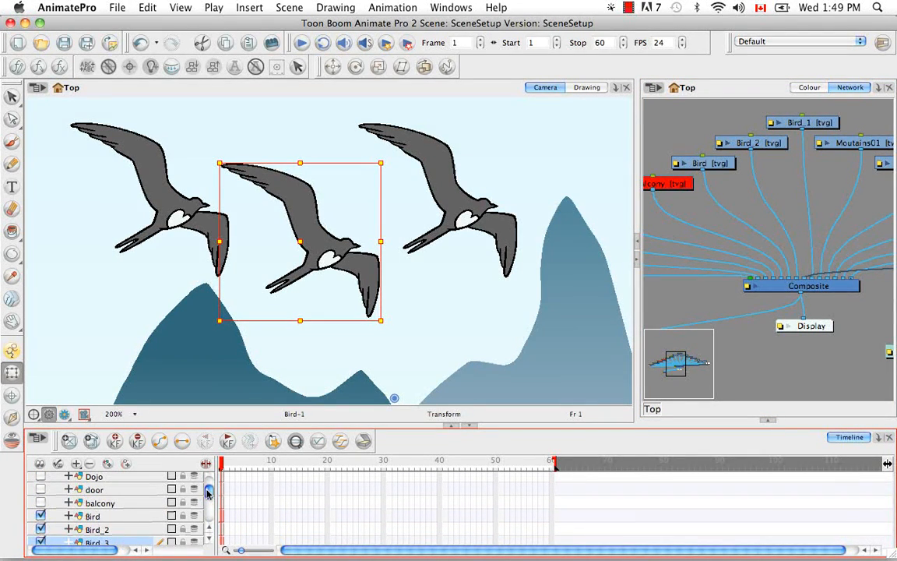
Reorder the Bird_1 layer in the Timeline so it sits directly below the Bird layer.
left_click_drag(207, 493, 209, 497)
left_click_drag(134, 536, 123, 508)
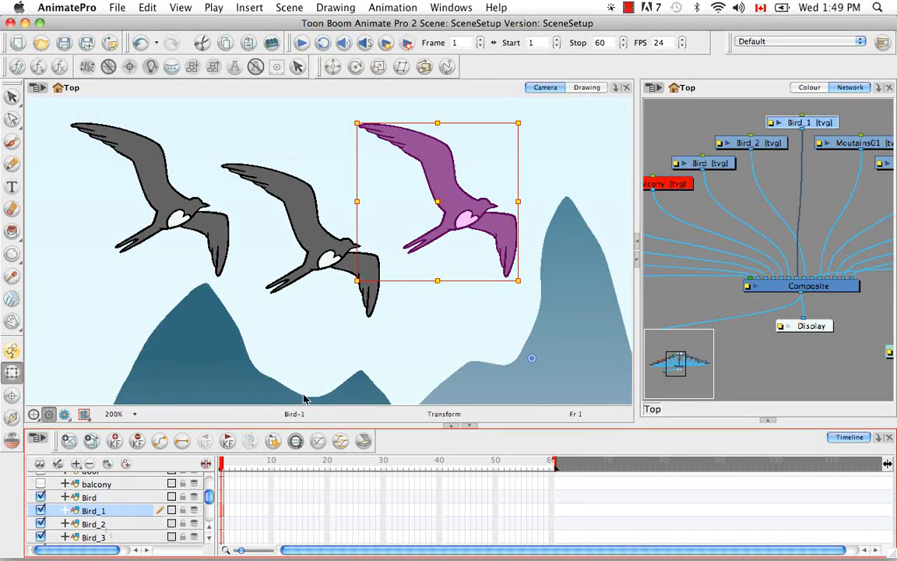
left_click(432, 340)
Move the Bird_3 clone in the Camera view down and left, below the other birds and over the dark mountain.
left_click(140, 535)
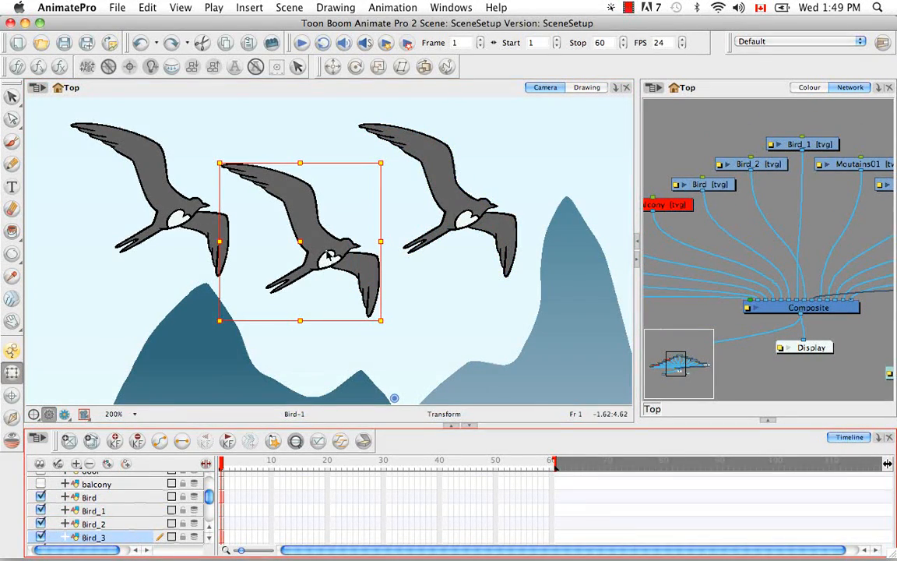
left_click_drag(304, 241, 231, 359)
key("space")
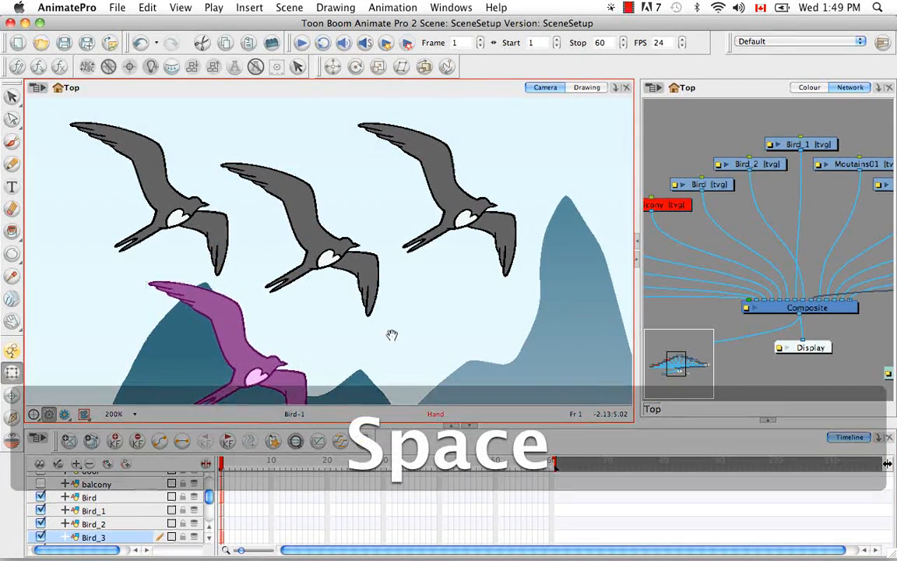
left_click_drag(391, 335, 394, 311)
left_click(426, 311)
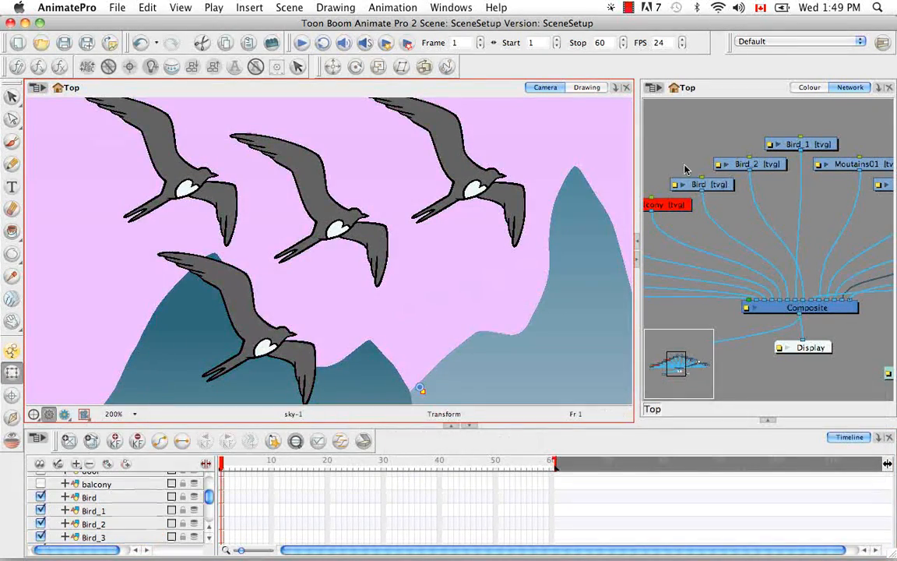
Show the Colour view with the Tool Properties view beneath it, and switch to the Select tool.
left_click(810, 87)
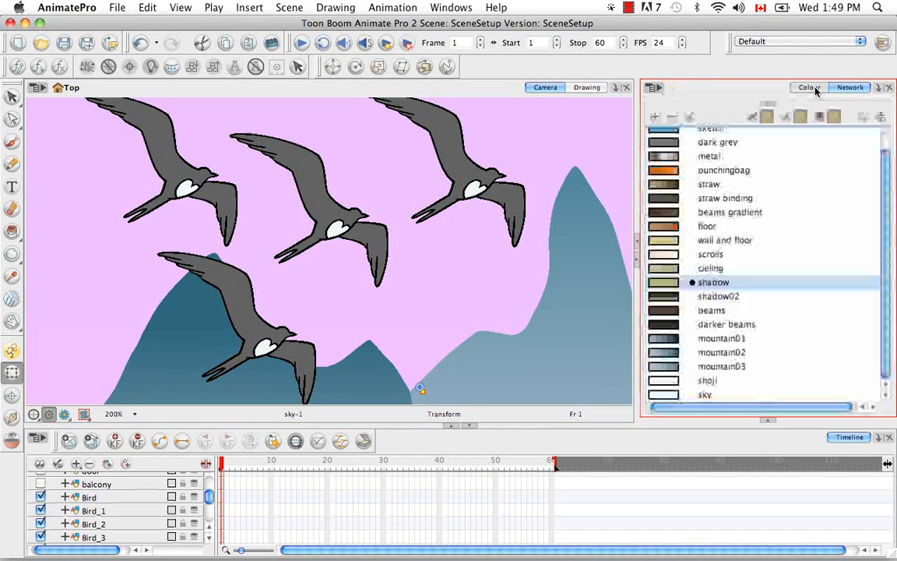
left_click(767, 421)
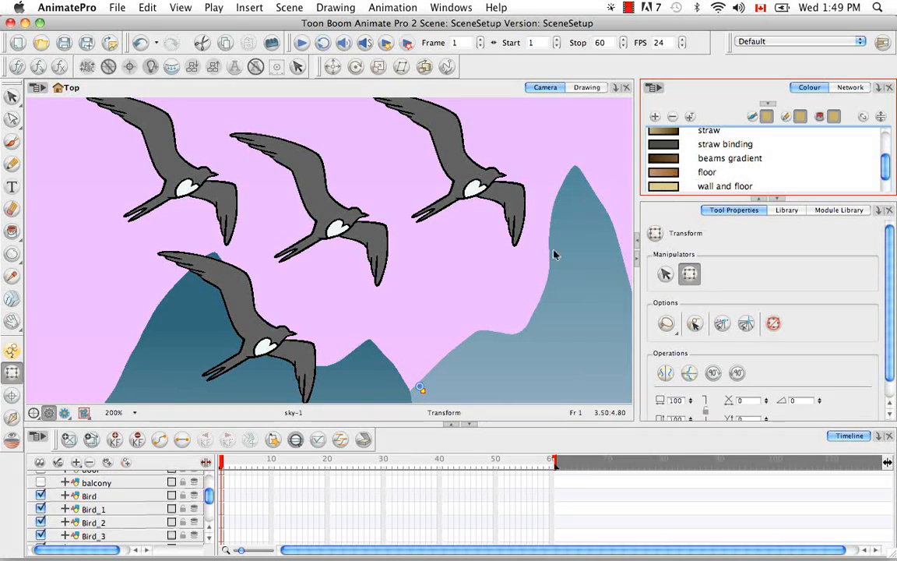
left_click_drag(12, 96, 47, 94)
key("space")
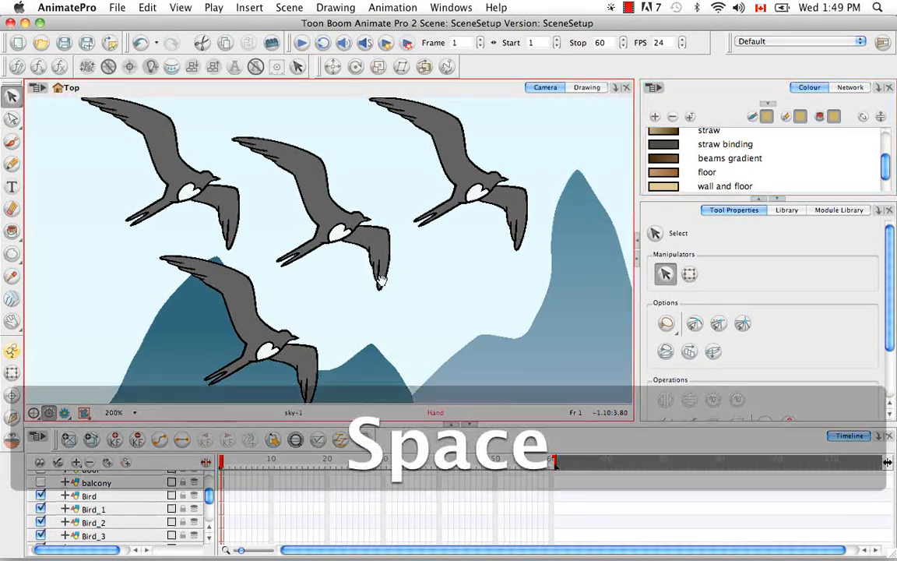
left_click_drag(341, 237, 392, 285)
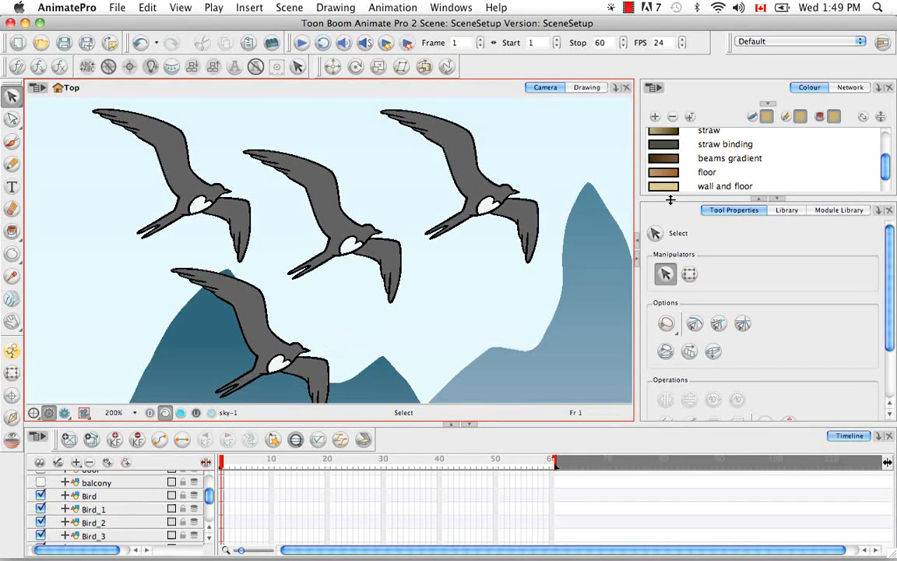
Paint the Bird drawing's body and remaining wing with the "wall and floor" colour, and undo both fills.
left_click(717, 186)
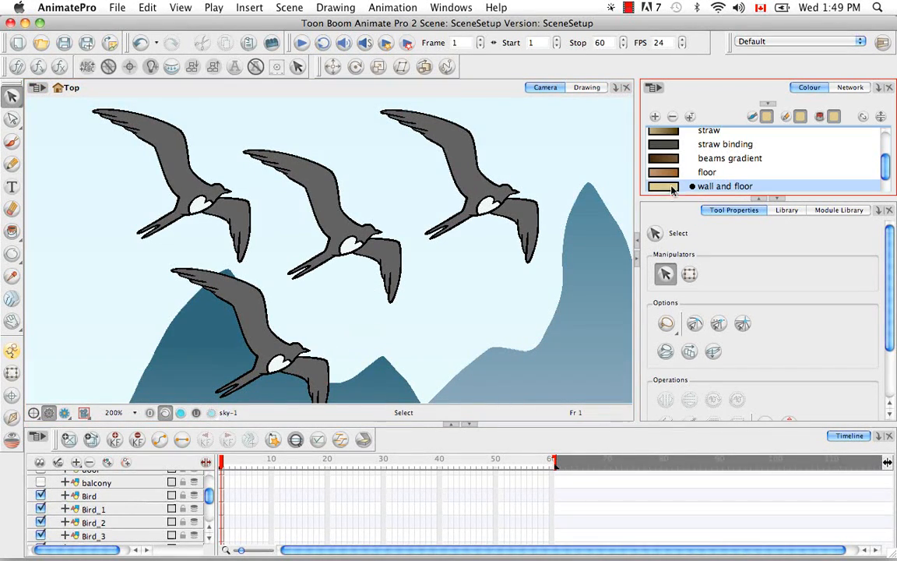
left_click(11, 231)
left_click(36, 233)
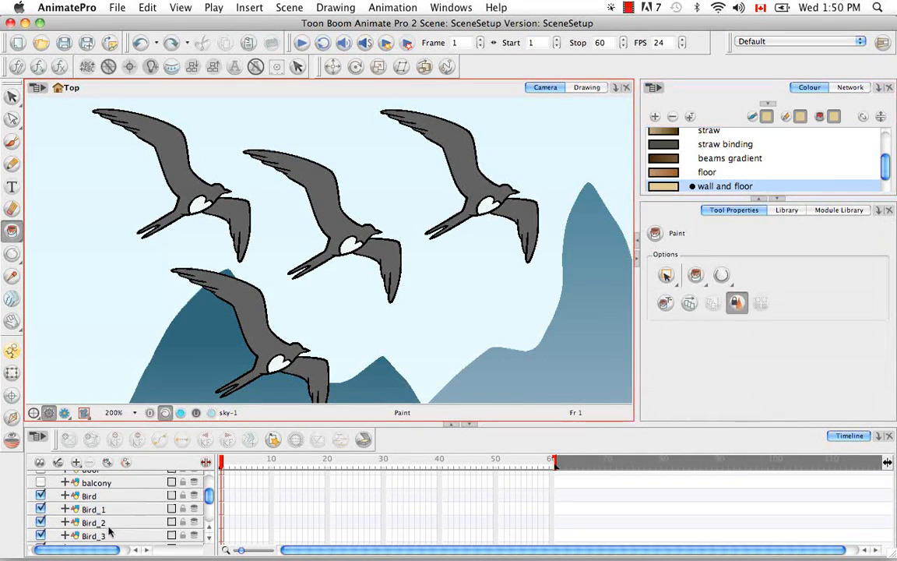
left_click(110, 497)
left_click(302, 191)
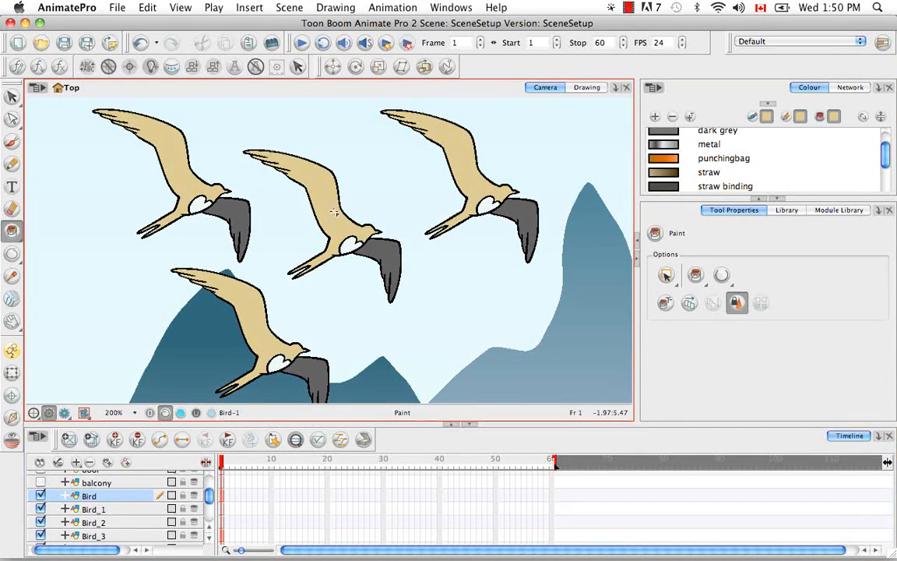
left_click(385, 254)
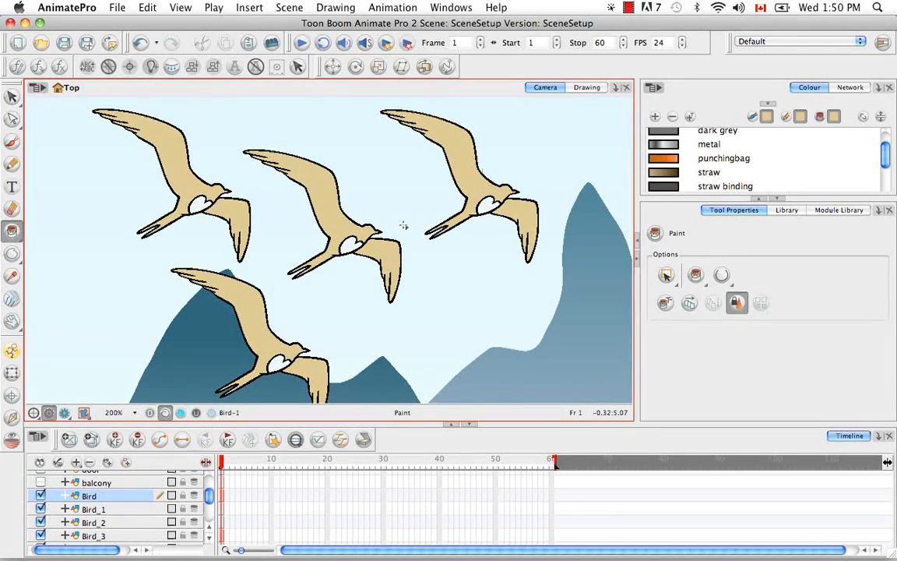
key("super+z")
key("super+z")
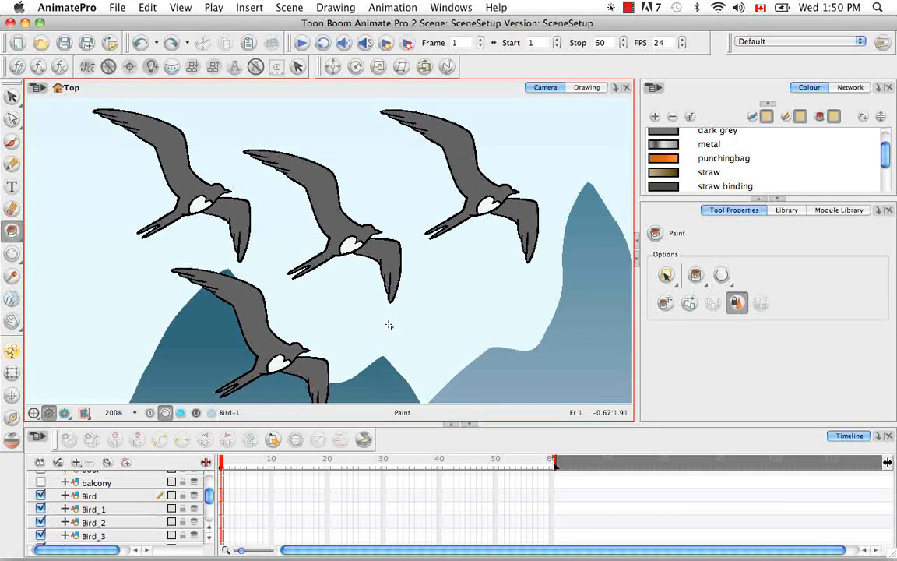
Delete the cloned layers Bird_1, Bird_2 and Bird_3 from the Timeline.
left_click(109, 510)
left_click(115, 536, "shift")
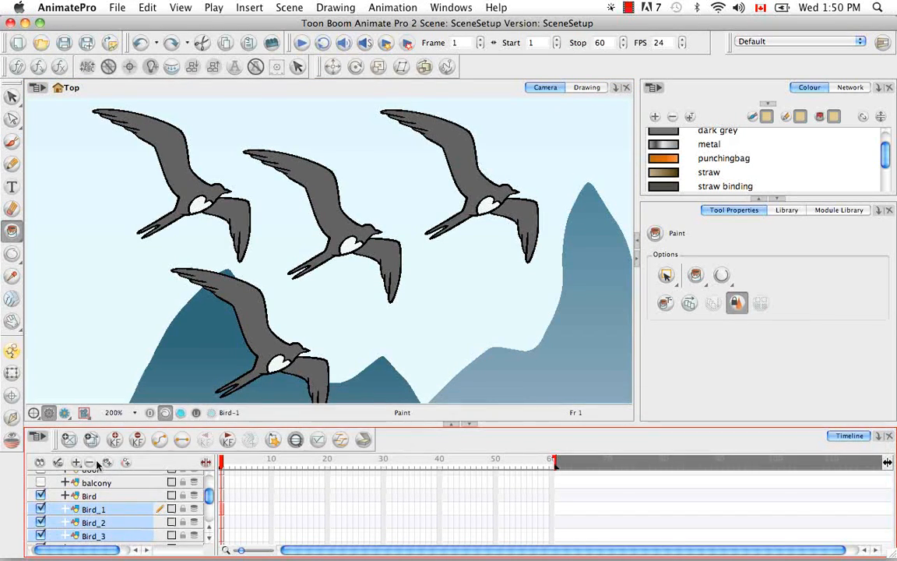
left_click(92, 463)
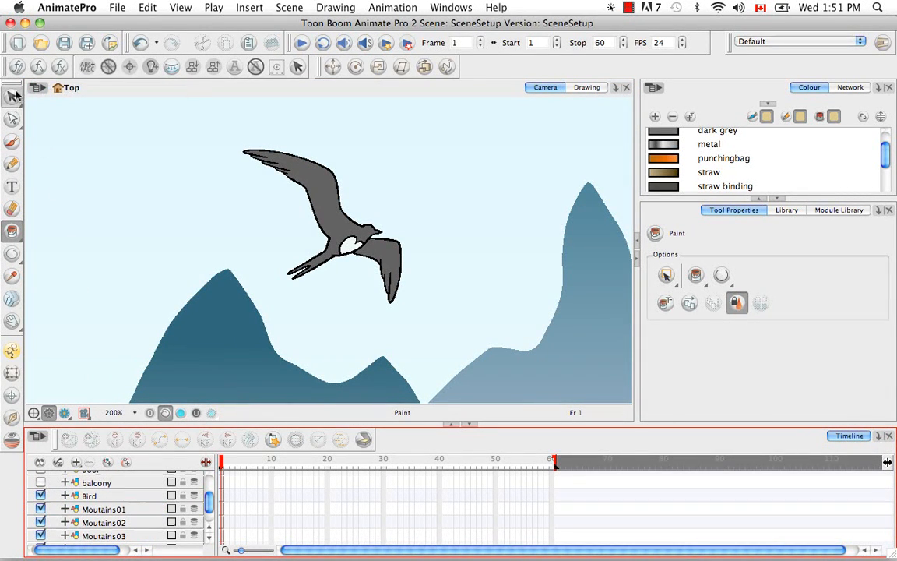
Duplicate the Bird layer and move the duplicate to the right of the original bird with the Transform tool.
left_click(15, 95)
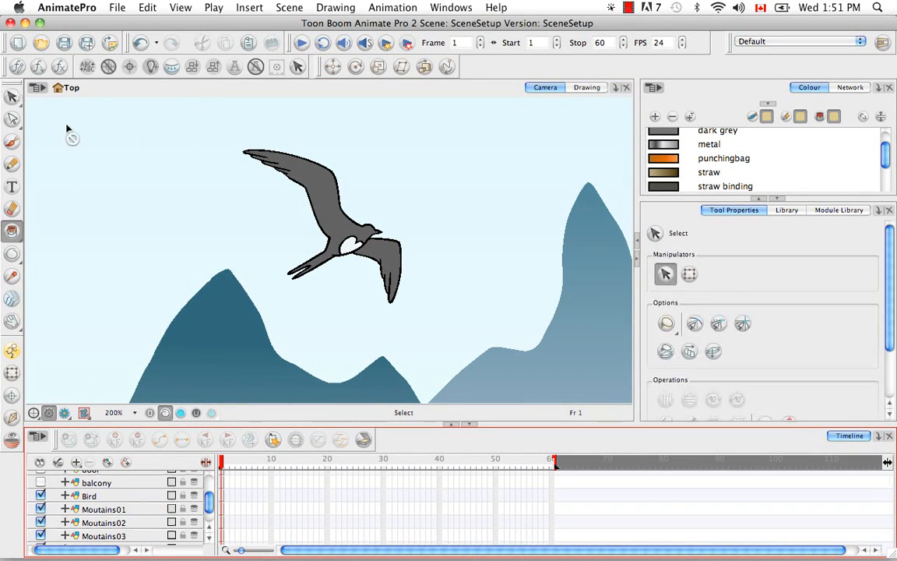
left_click(105, 496)
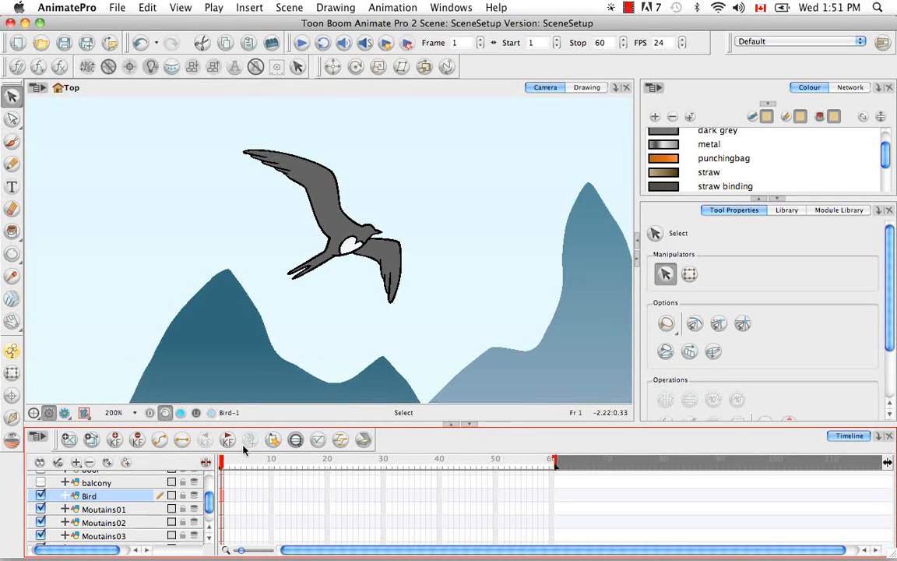
right_click(121, 496)
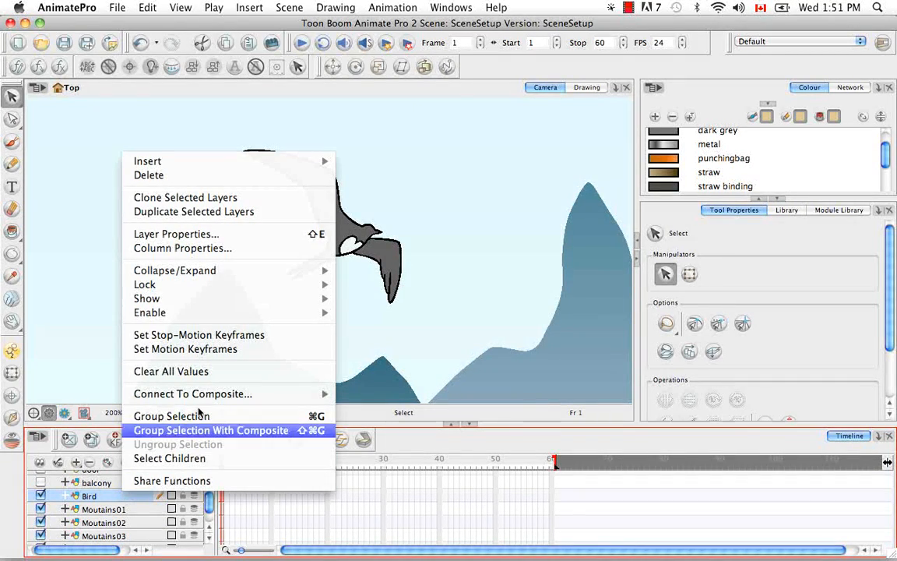
left_click(270, 213)
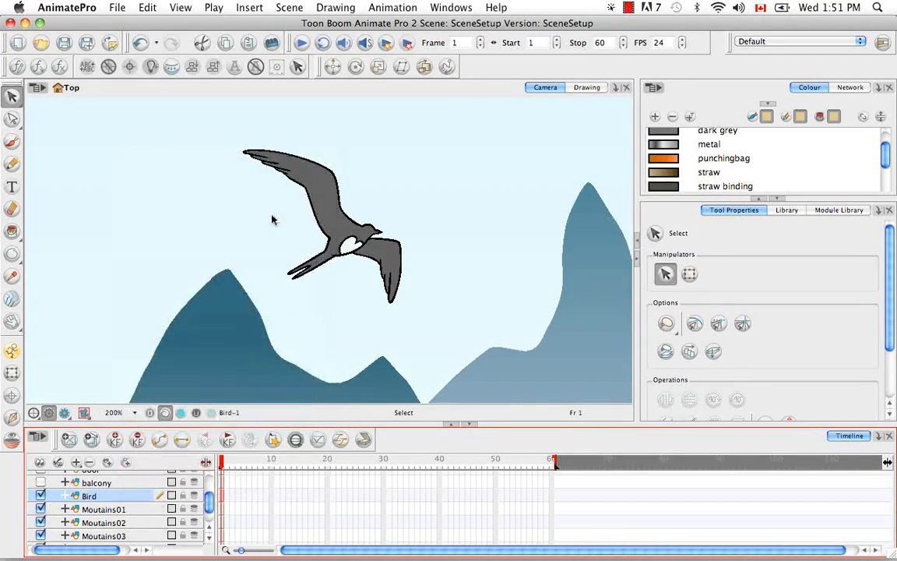
left_click(12, 375)
left_click_drag(337, 220, 479, 227)
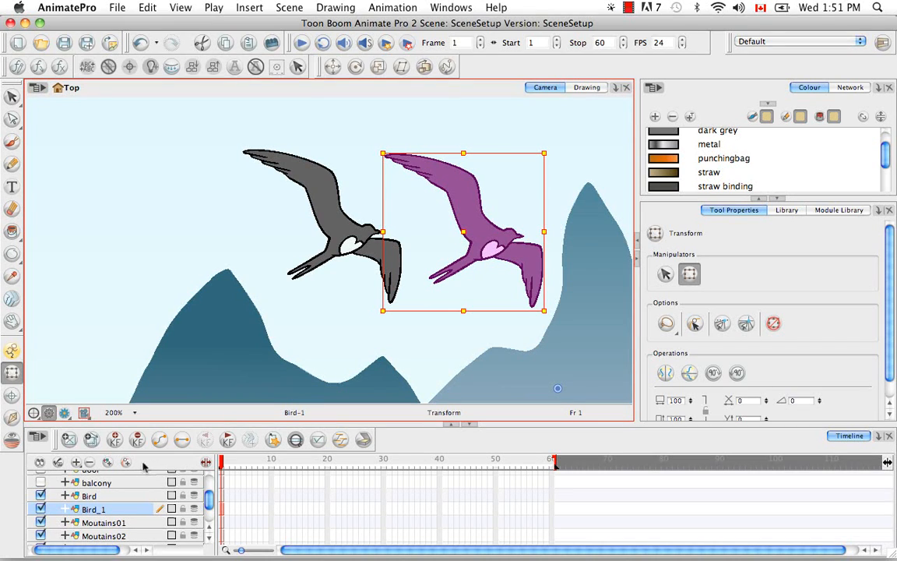
Make another duplicate of the original Bird layer and move it to the left of the original bird.
left_click(90, 495)
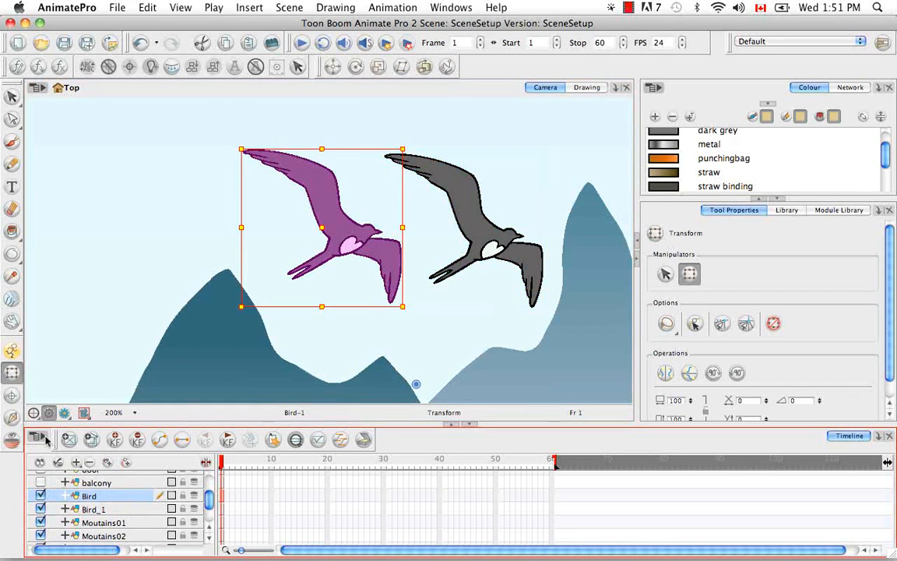
left_click(45, 440)
mouse_move(86, 335)
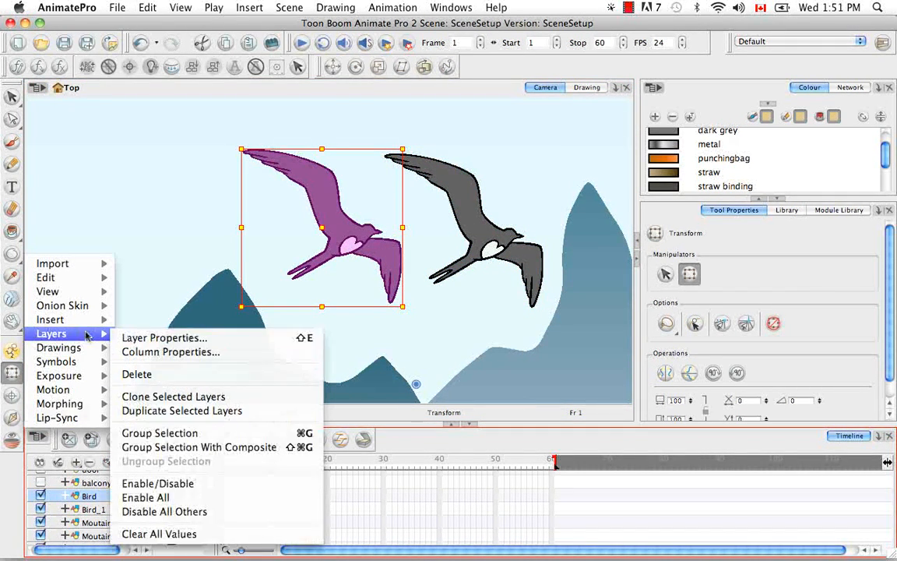
left_click(191, 411)
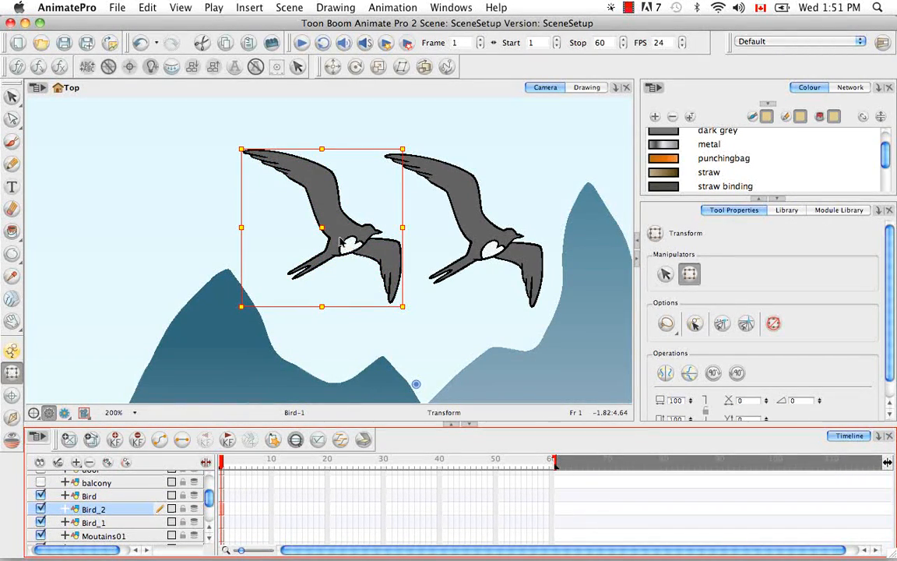
left_click_drag(326, 227, 148, 225)
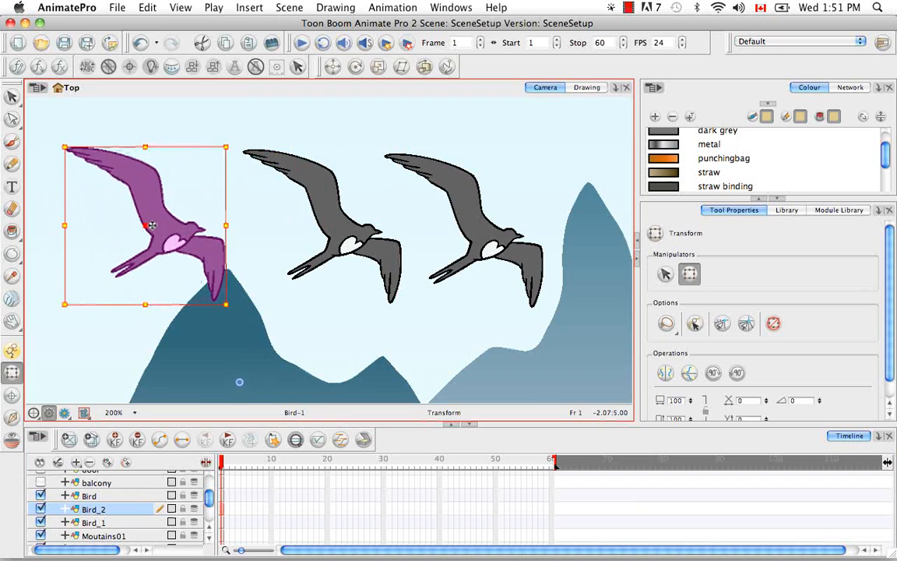
Spread out the overlapping Bird, Bird_1 and Bird_2 modules in the Network view.
left_click(848, 87)
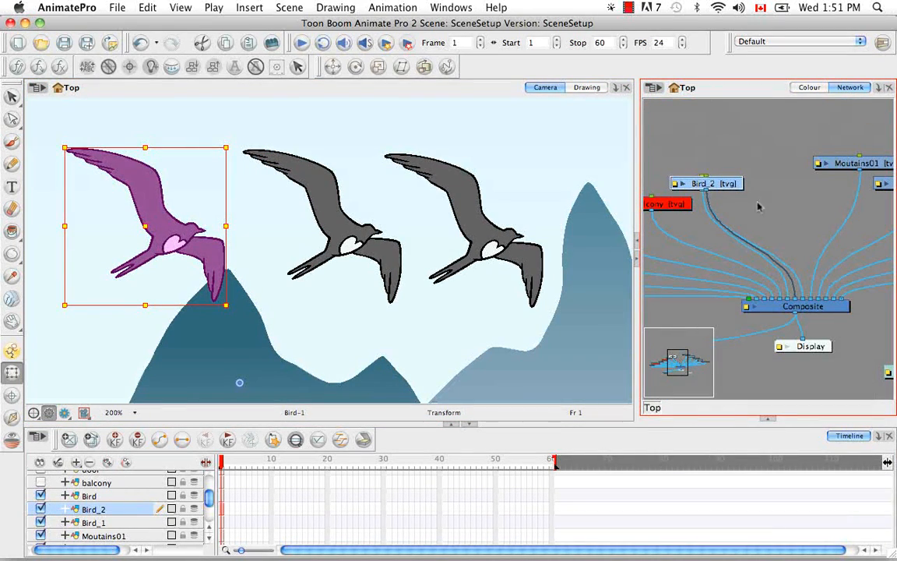
left_click_drag(727, 184, 786, 143)
left_click_drag(713, 157, 738, 201)
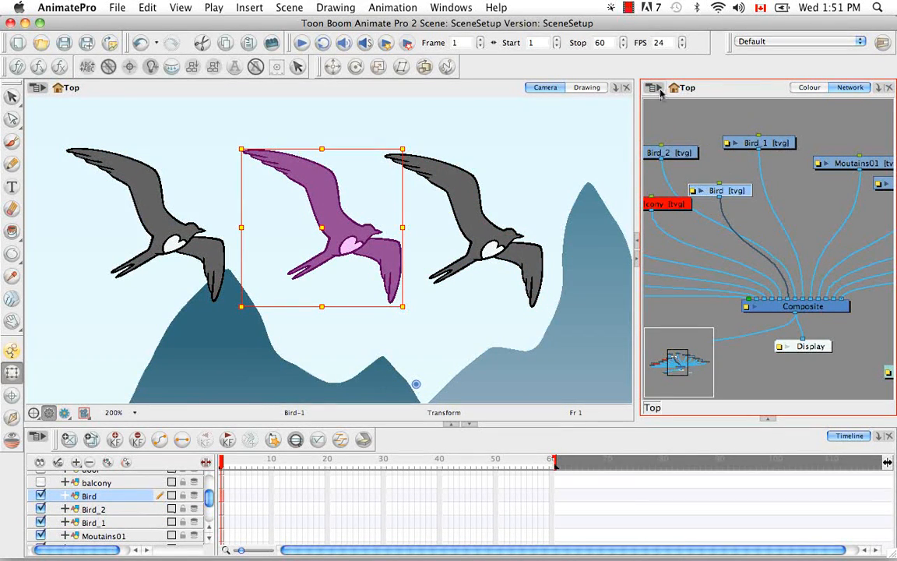
Duplicate the selected Bird module within the network.
left_click(655, 88)
mouse_move(677, 151)
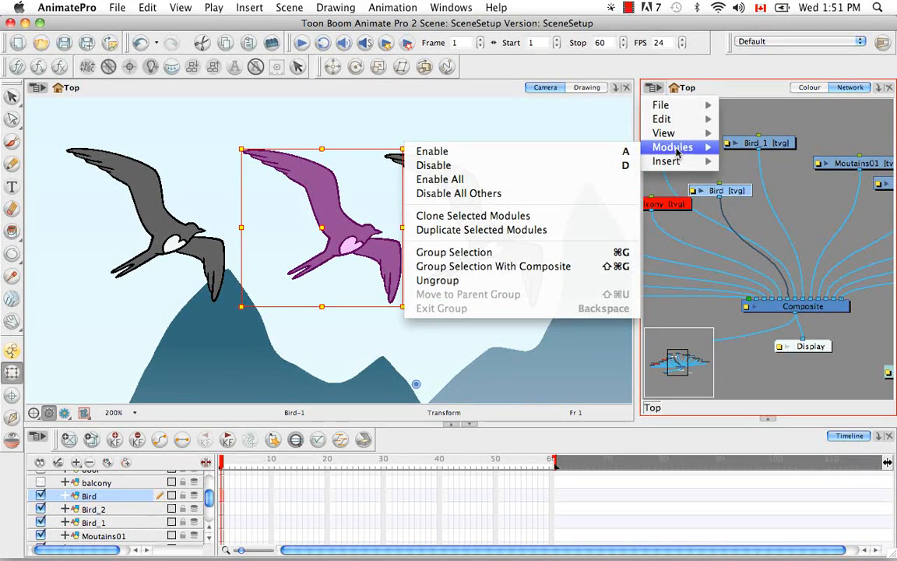
left_click(460, 230)
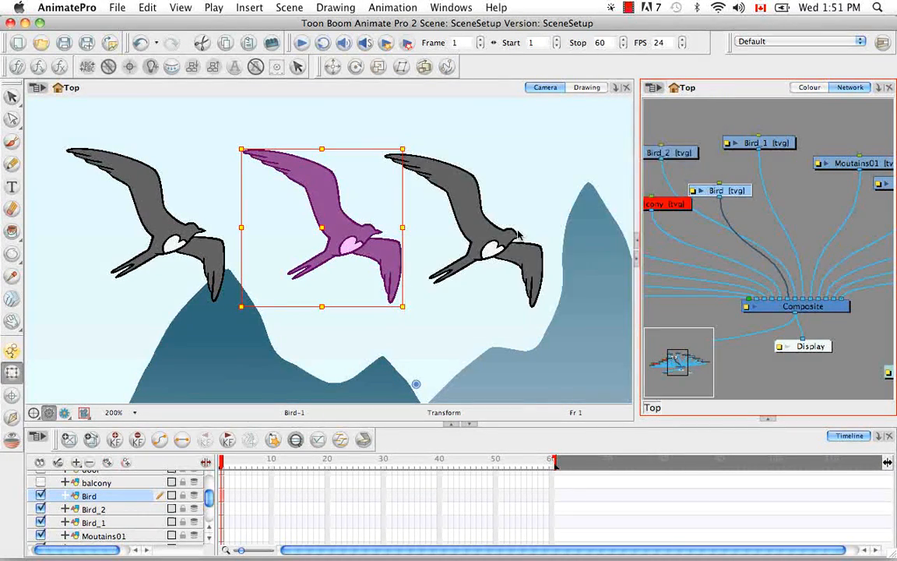
Place the Bird_3 module above the Composite module, beside Bird, and connect its output to the Composite.
left_click(350, 245)
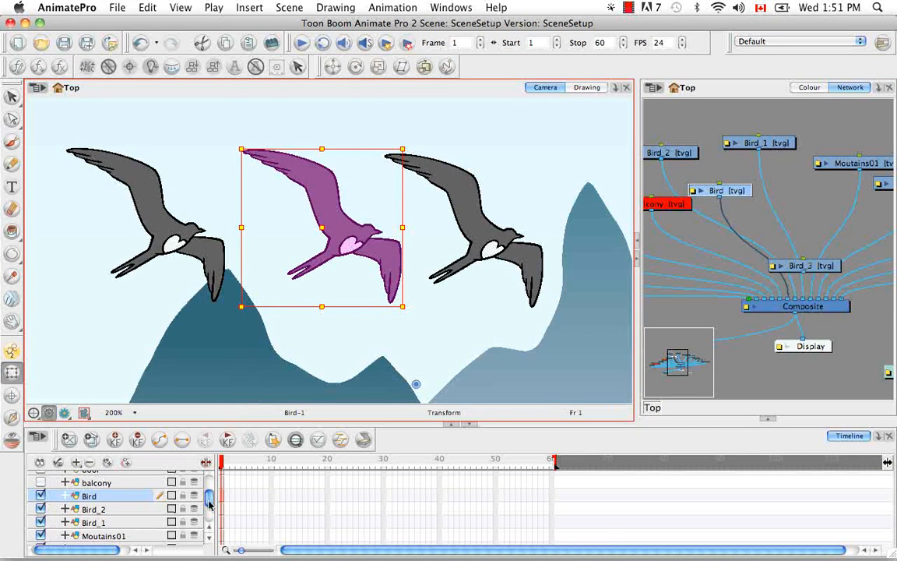
scroll(188, 483, "down", 3)
scroll(209, 495, "up", 2)
left_click_drag(209, 493, 211, 482)
left_click_drag(811, 262, 803, 299)
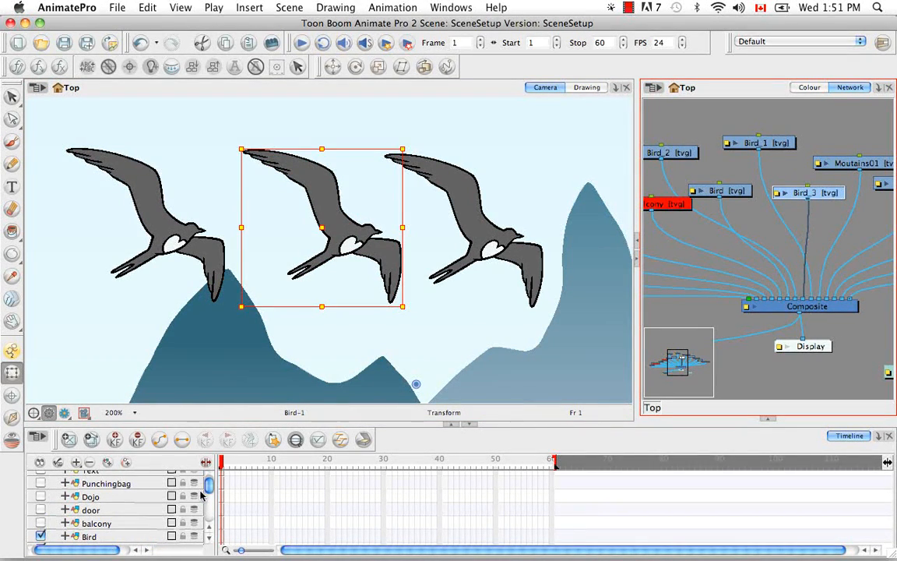
Reorder the timeline layers so that Bird_1 sits directly below Bird, above Bird_2.
left_click(117, 537)
scroll(123, 470, "up", 1)
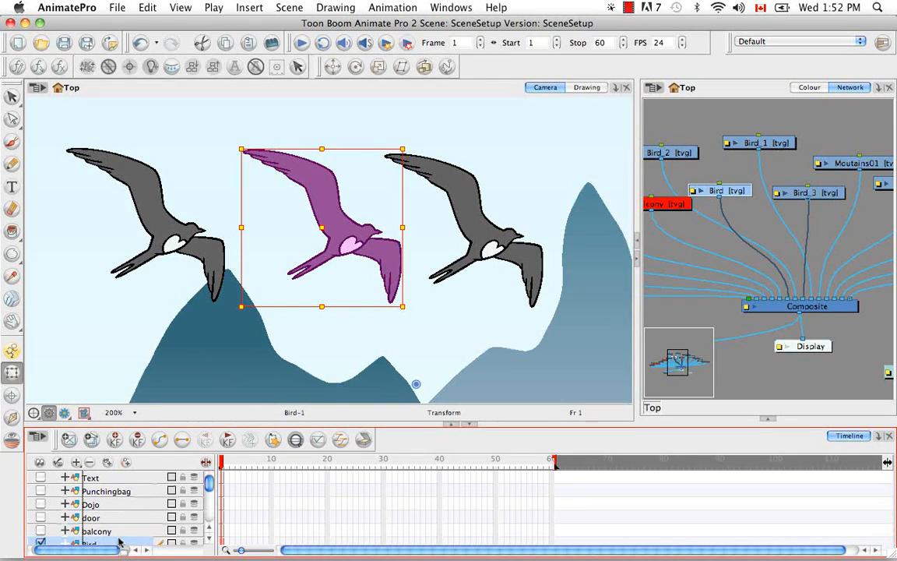
scroll(204, 534, "down", 5)
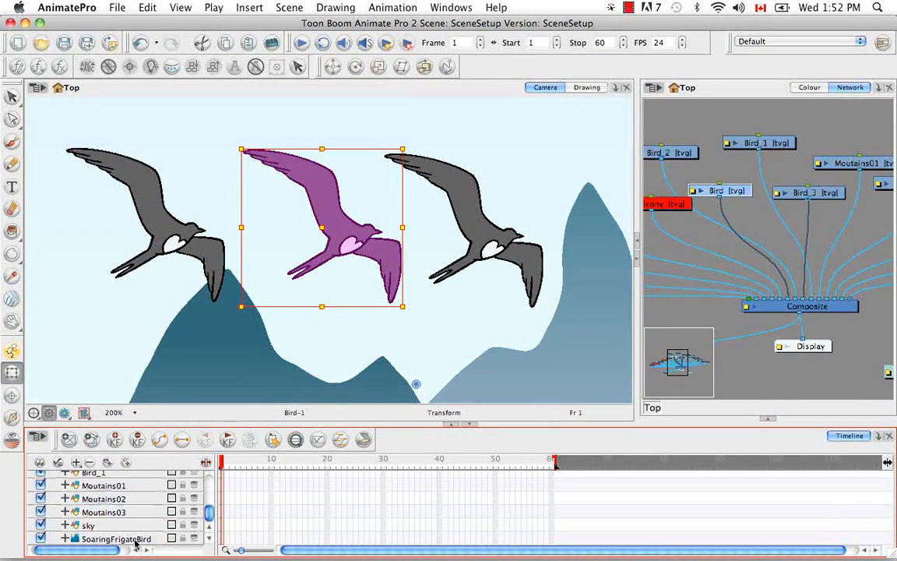
left_click_drag(211, 517, 212, 500)
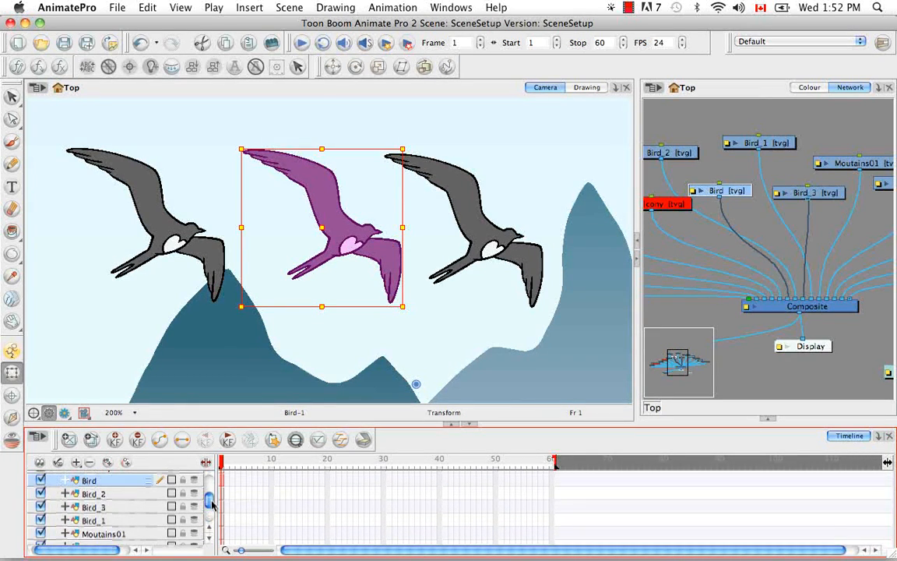
left_click_drag(116, 523, 132, 492)
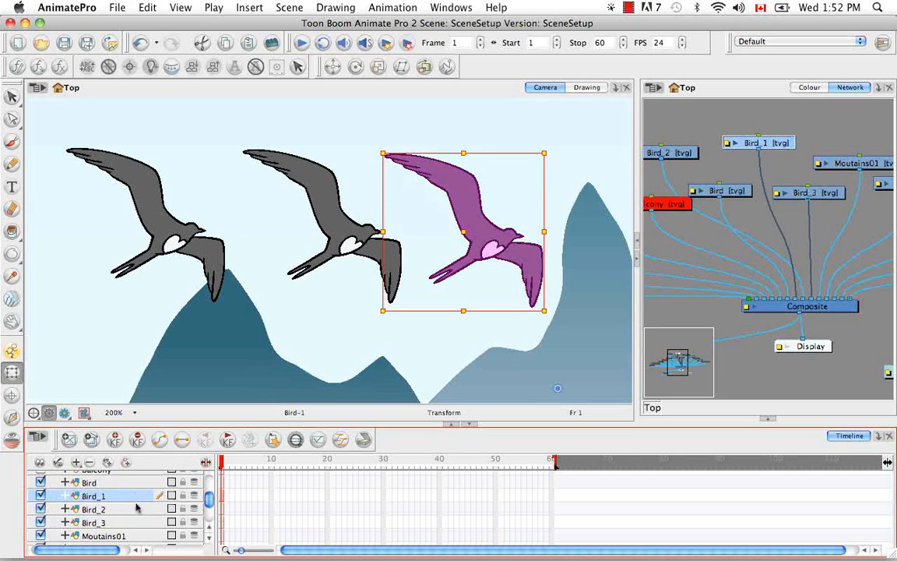
Move the Bird_3 copy off the original bird, down and slightly left in front of the mountains, and keep it selected.
left_click(137, 521)
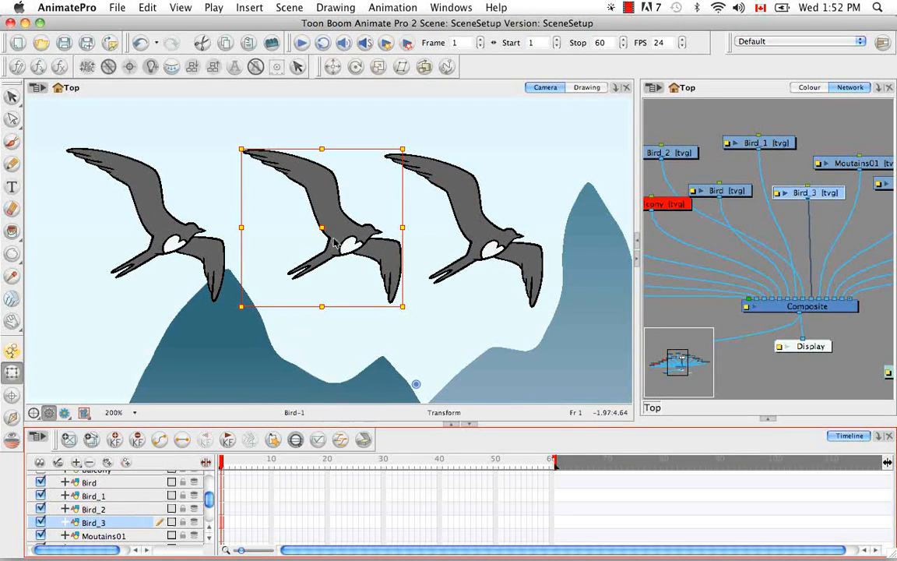
left_click_drag(328, 240, 295, 331)
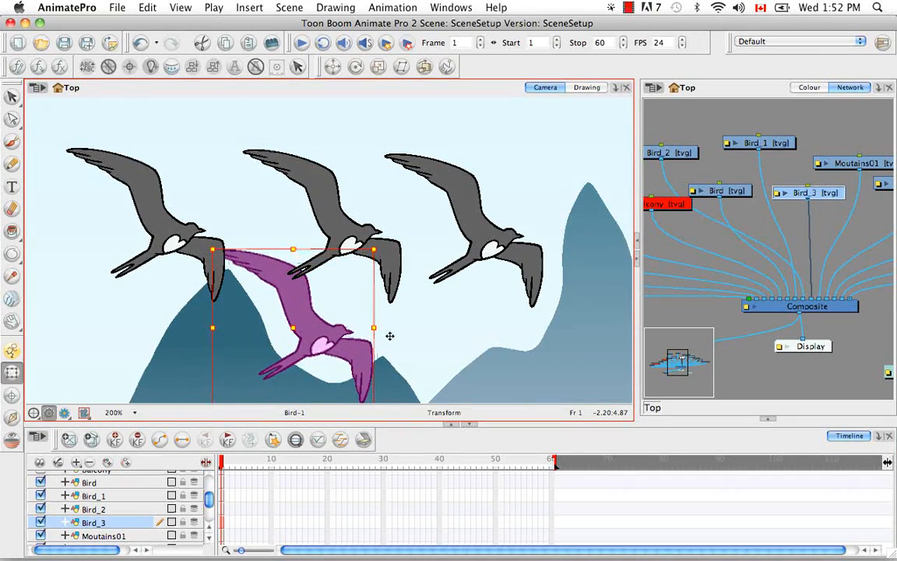
left_click(432, 324)
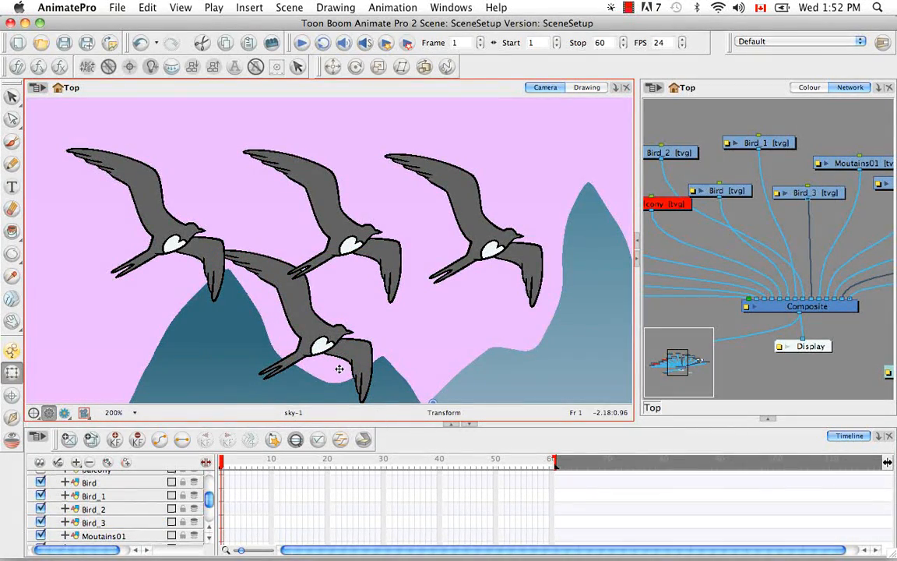
left_click(299, 310)
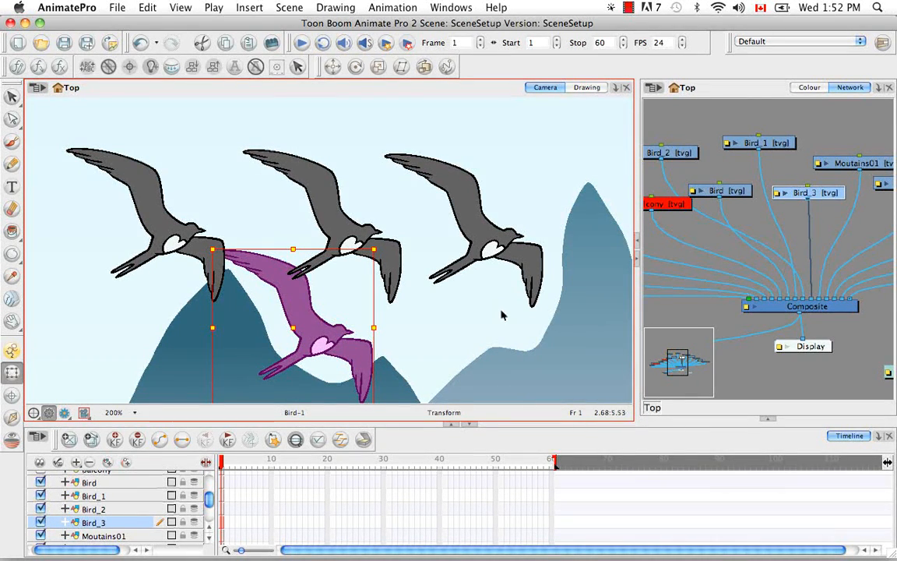
Fill the grey body of the original Bird drawing with the "wall and floor" colour using the Paint tool.
left_click(769, 421)
left_click(814, 89)
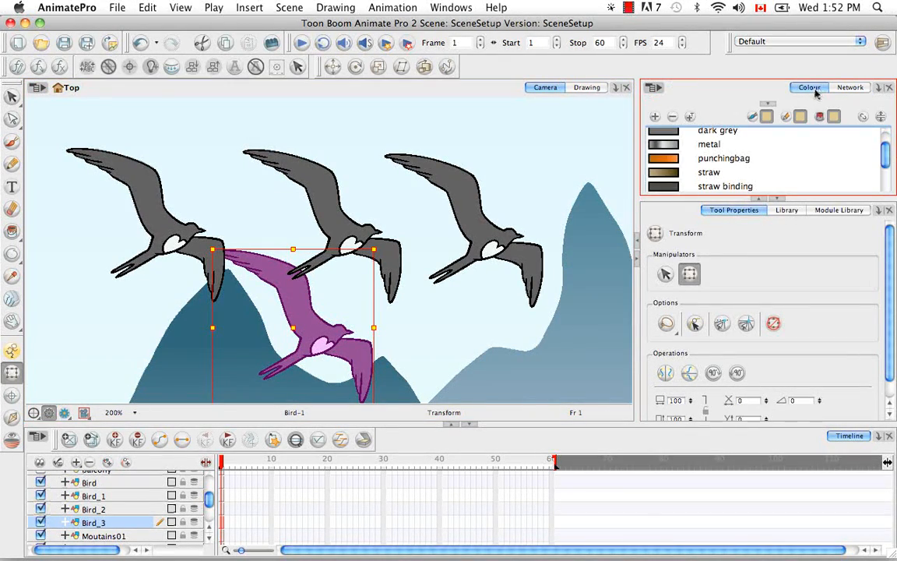
left_click(886, 181)
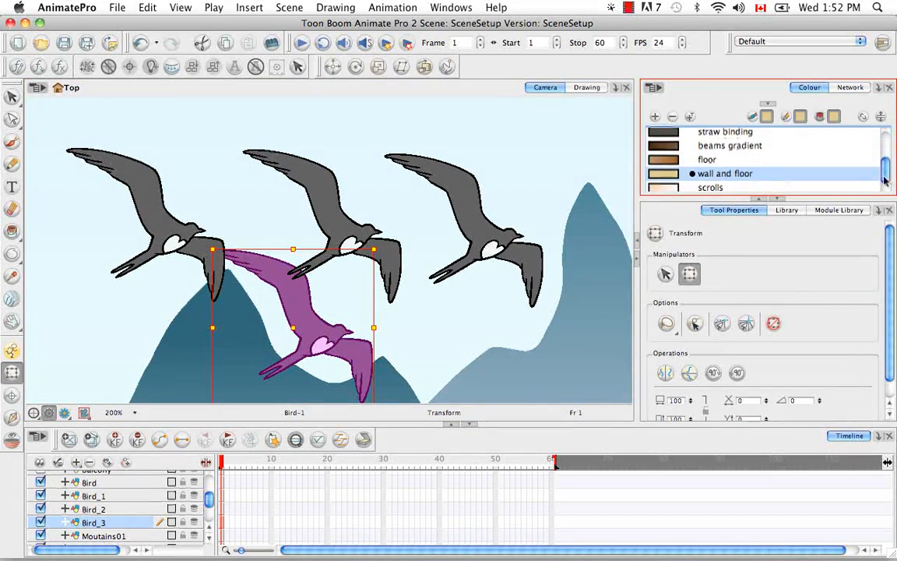
left_click(304, 191)
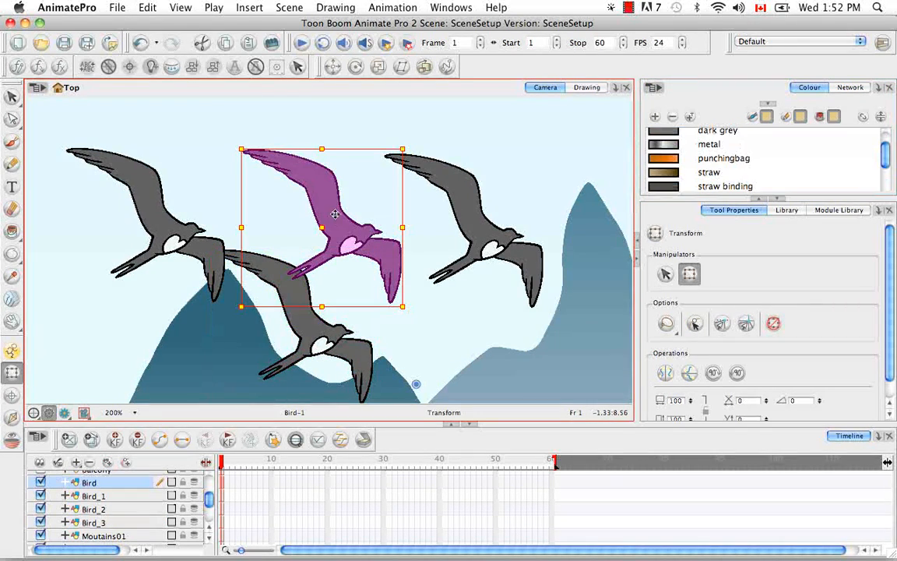
scroll(682, 166, "down", 3)
left_click(662, 155)
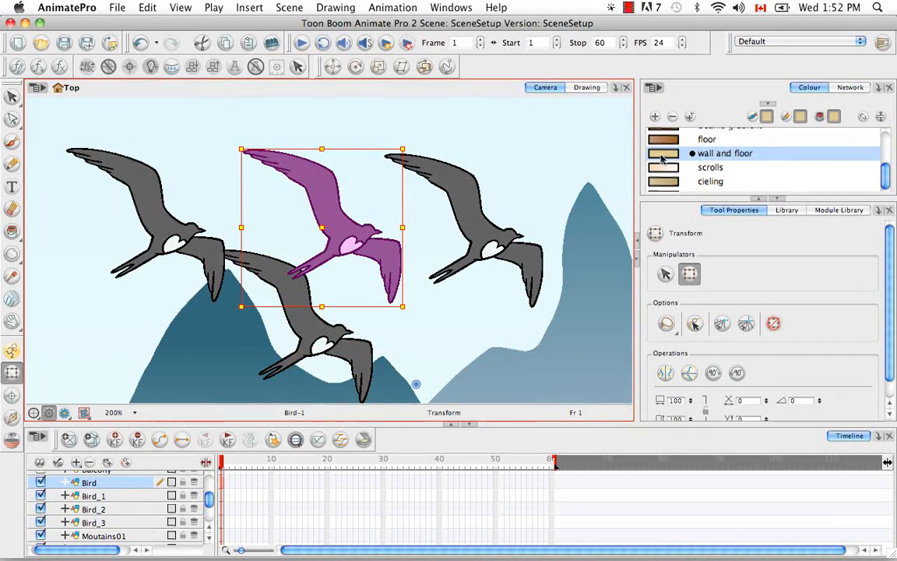
left_click(12, 230)
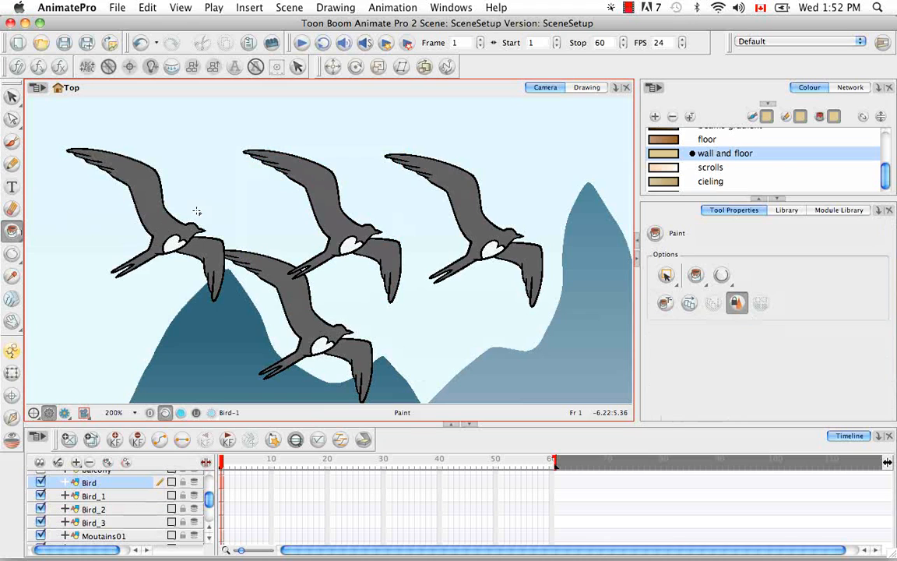
left_click(320, 194)
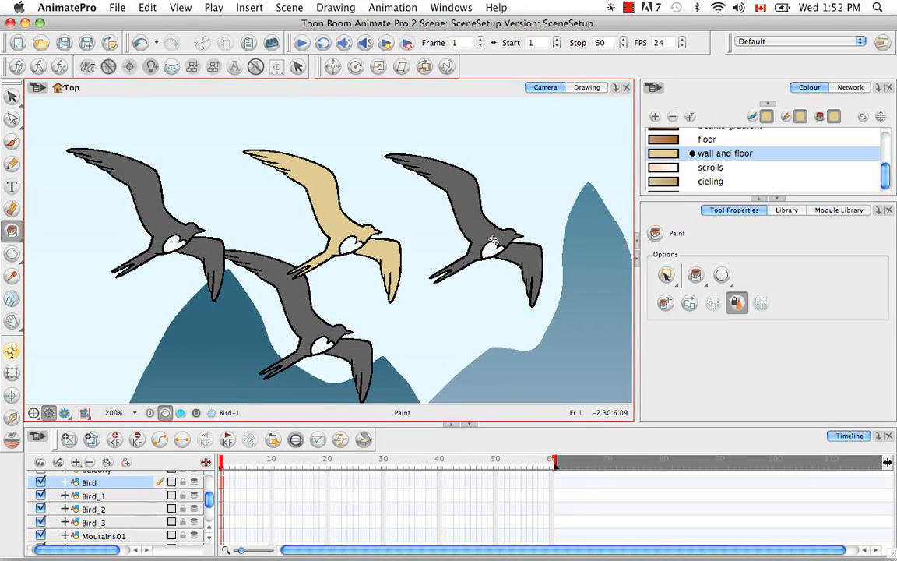